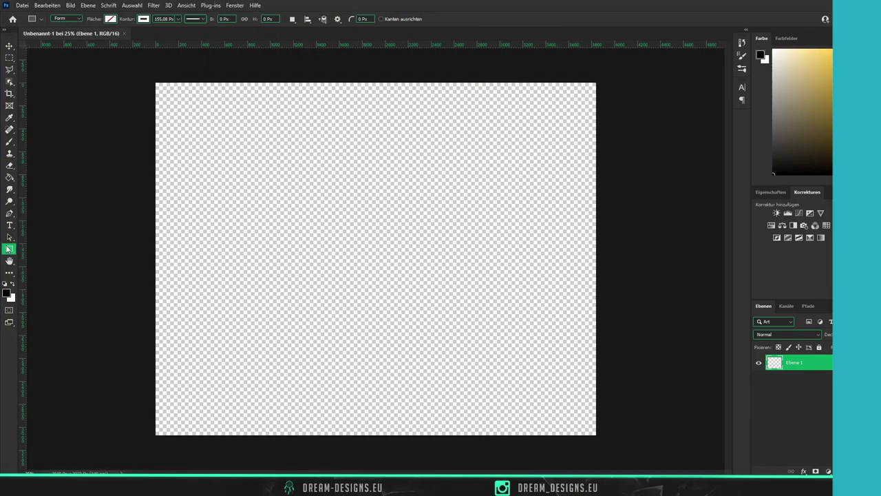
- Draw the first rectangle shape on the empty transparent canvas
mouse_move(298, 137)
mouse_down()
mouse_move(439, 346)
mouse_move(422, 364)
mouse_up()
- Fill the rectangle solid black, centre it, and enlarge it to about 106%
click(110, 19)
click(72, 36)
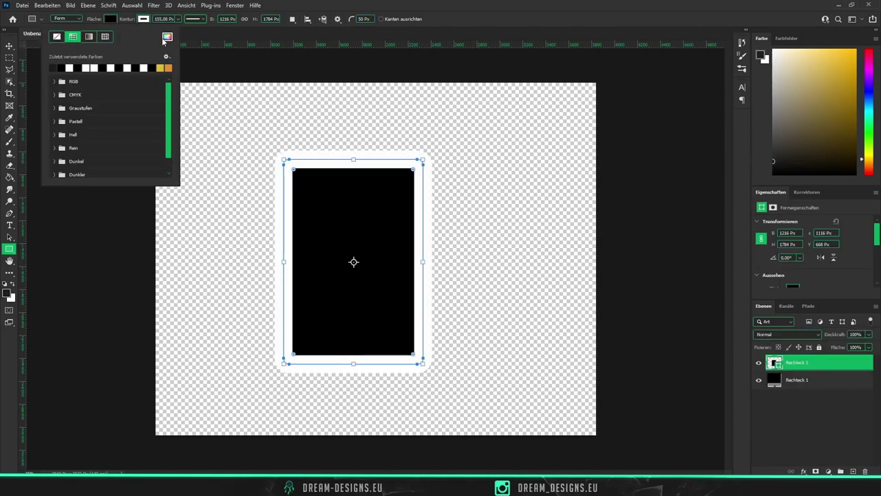
click(10, 45)
drag(354, 261, 376, 257)
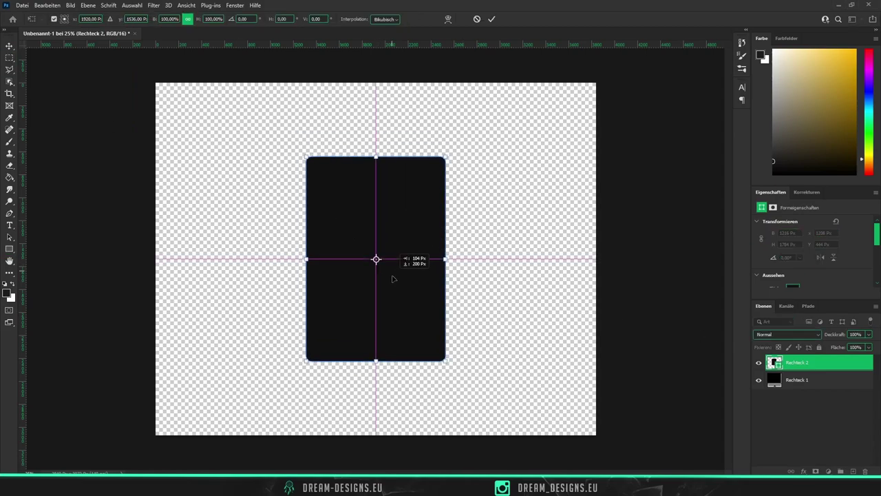
drag(445, 158, 447, 155)
key(Return)
key(m)
- Make a 90% white inner rectangle and convert it to a smart object
key(ctrl+t)
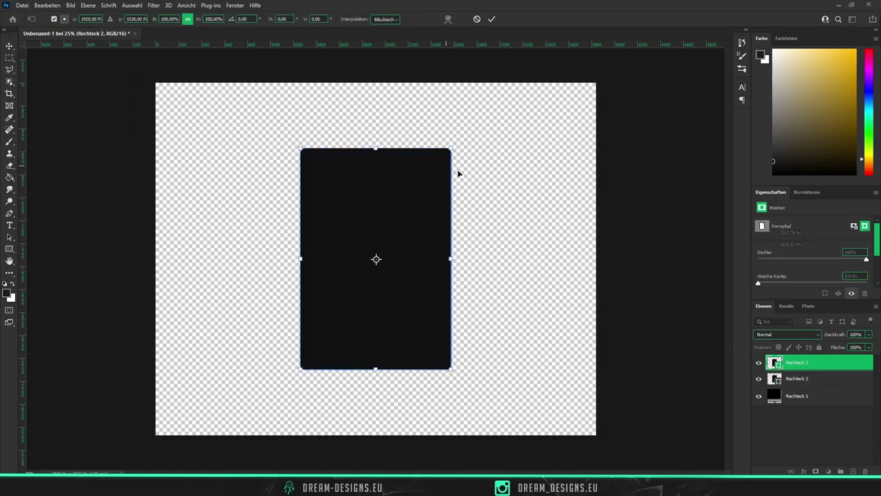
drag(451, 258, 401, 243)
key(Return)
key(m)
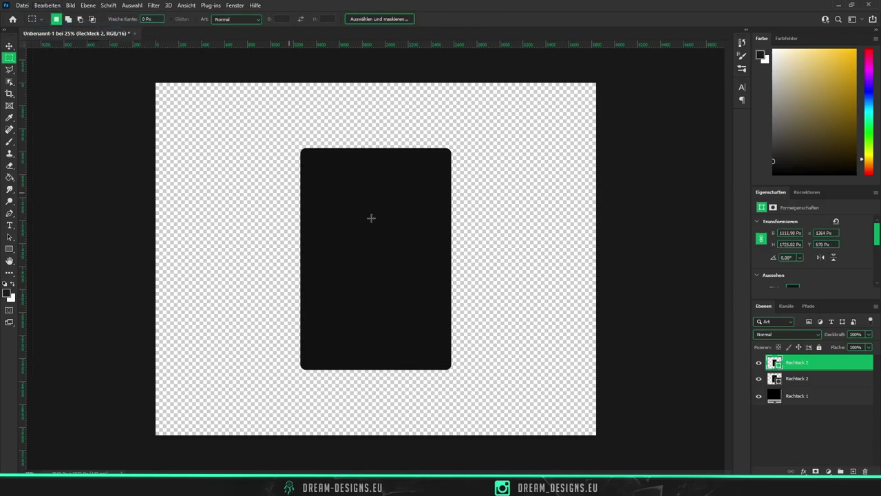
key(ctrl+BackSpace)
right_click(799, 362)
click(836, 220)
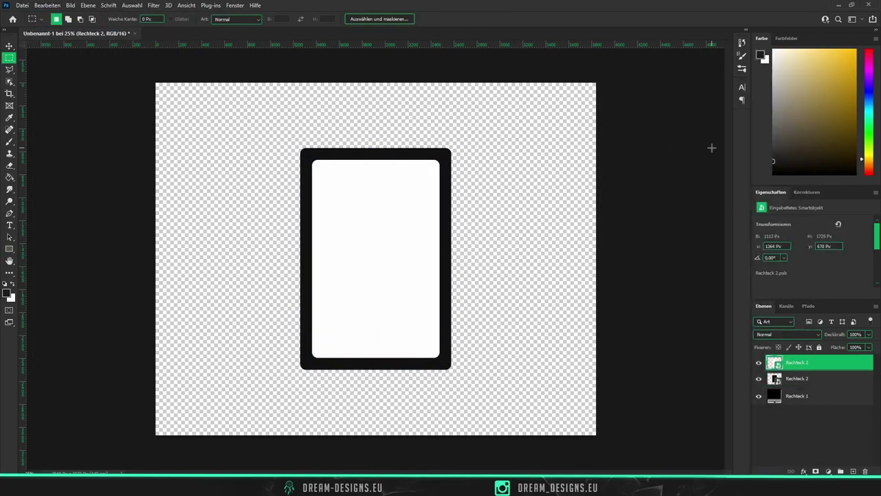
key(ctrl+u)
drag(555, 211, 546, 215)
key(Return)
key(ctrl+z)
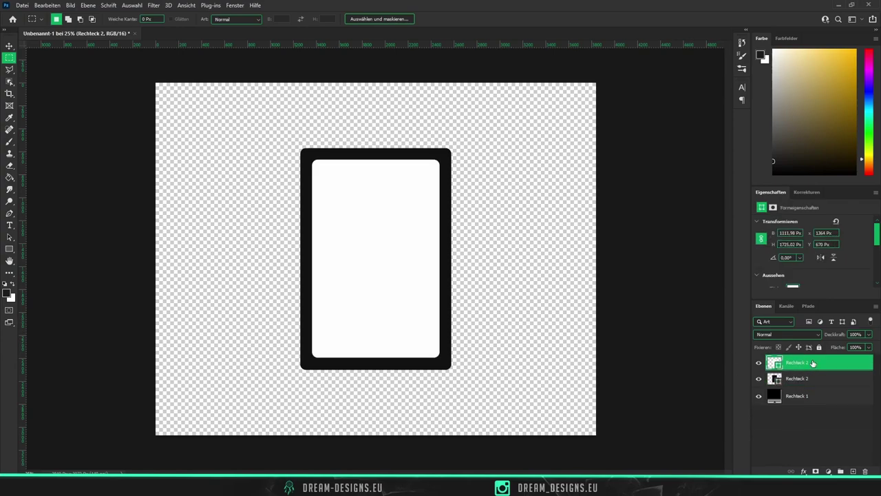
- Duplicate and shrink the inner rectangle, giving it a black outline of about 14 px
key(ctrl+j)
key(ctrl+t)
drag(439, 159, 437, 161)
key(Return)
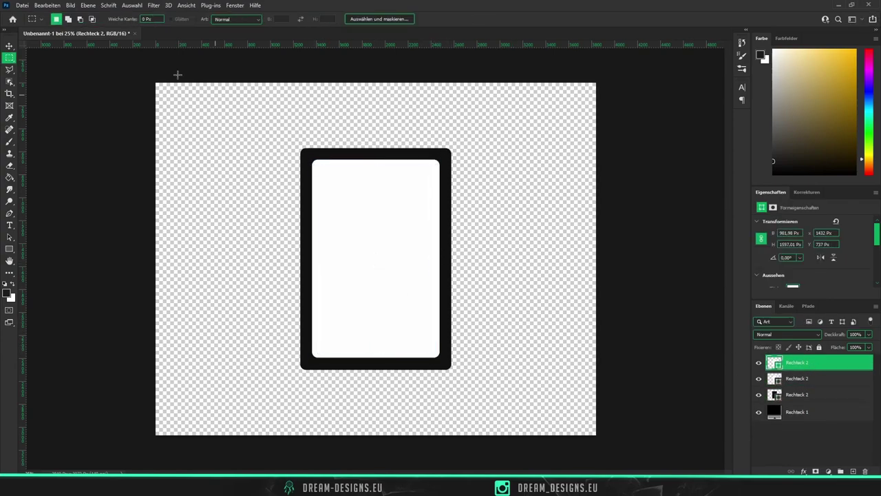
key(u)
click(144, 19)
click(96, 65)
click(178, 19)
drag(147, 31, 157, 32)
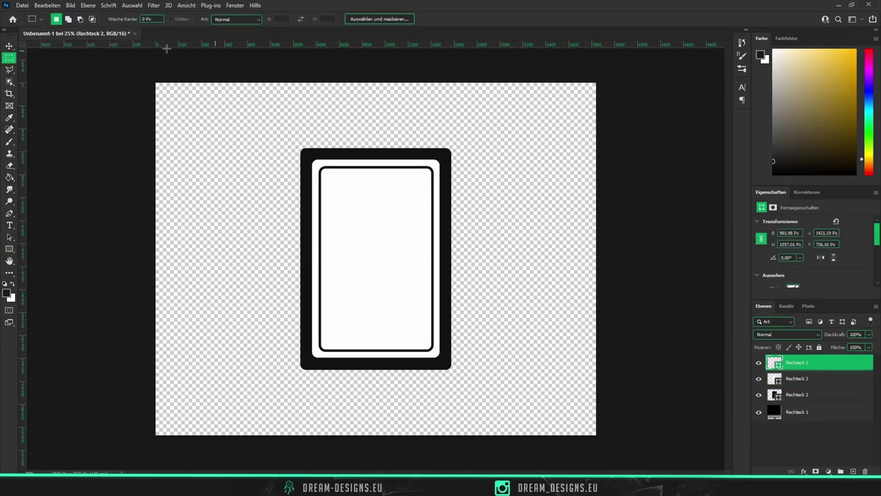
- Stretch the outlined frame, fill the inner panel light grey, and merge all three into one smart object
key(ctrl+t)
drag(376, 350, 377, 355)
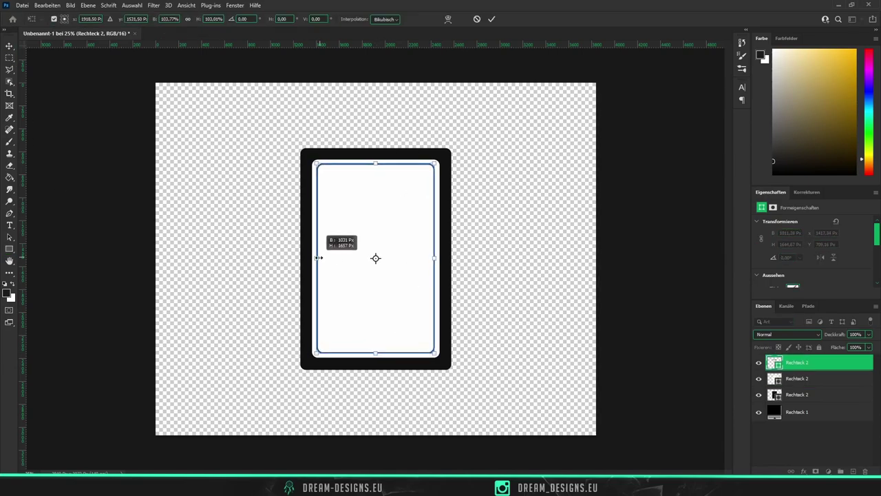
key(Return)
click(110, 19)
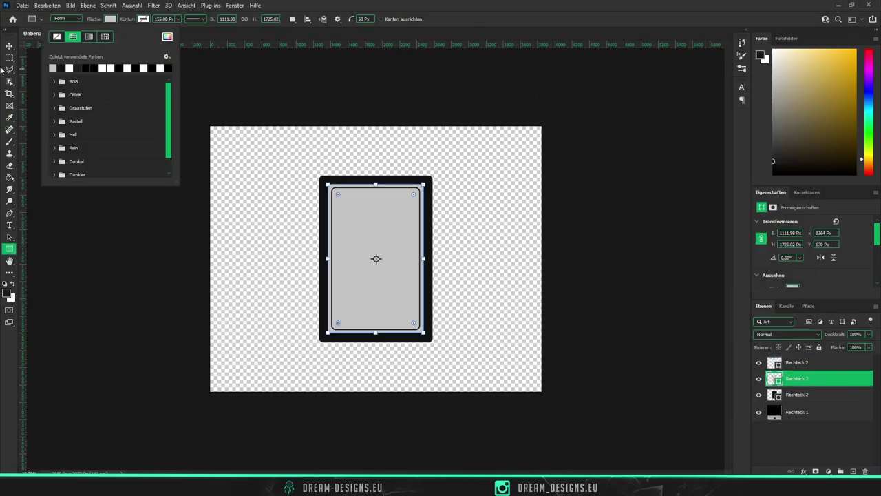
click(797, 362)
shift+click(796, 394)
right_click(819, 378)
click(771, 156)
- Clip a texture over the card, desaturate it to -100, and blend it Hard Light at 53% opacity
key(ctrl+t)
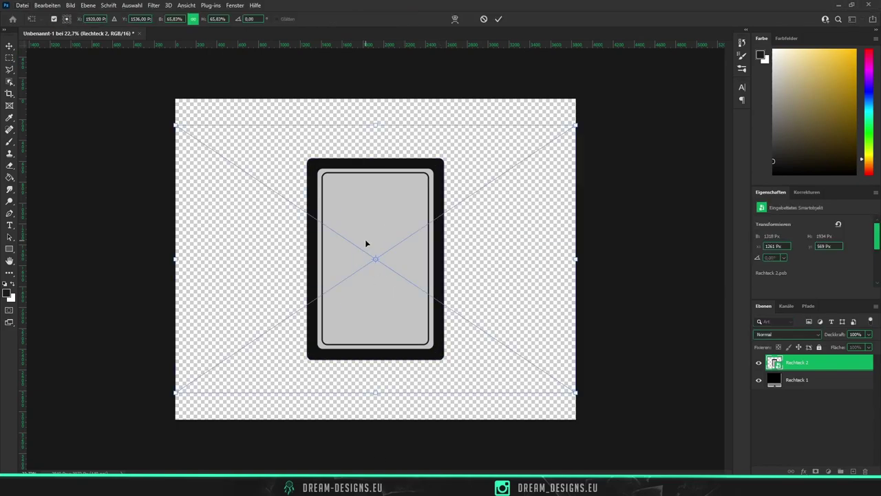
click(786, 392)
key(ctrl+alt+g)
key(ctrl+u)
drag(555, 189, 510, 189)
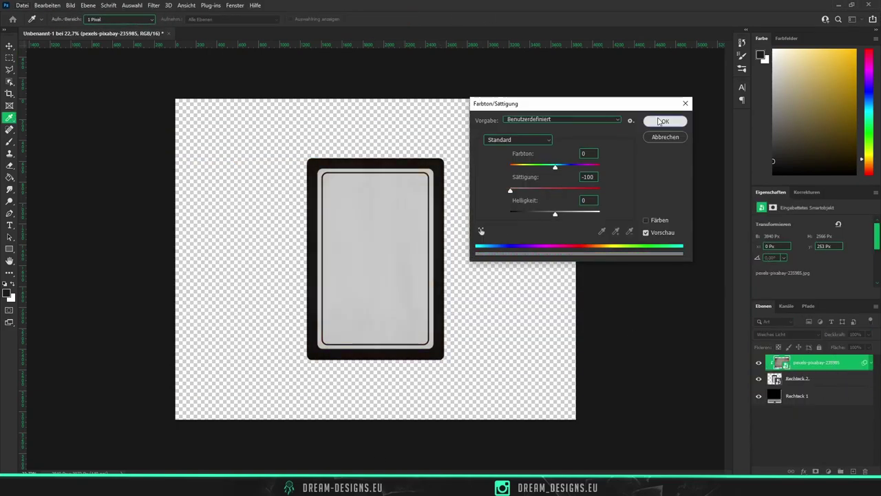
click(660, 121)
click(787, 334)
click(784, 377)
- Draw a new light grey rectangle inside the card and make a smaller duplicate of it
key(m)
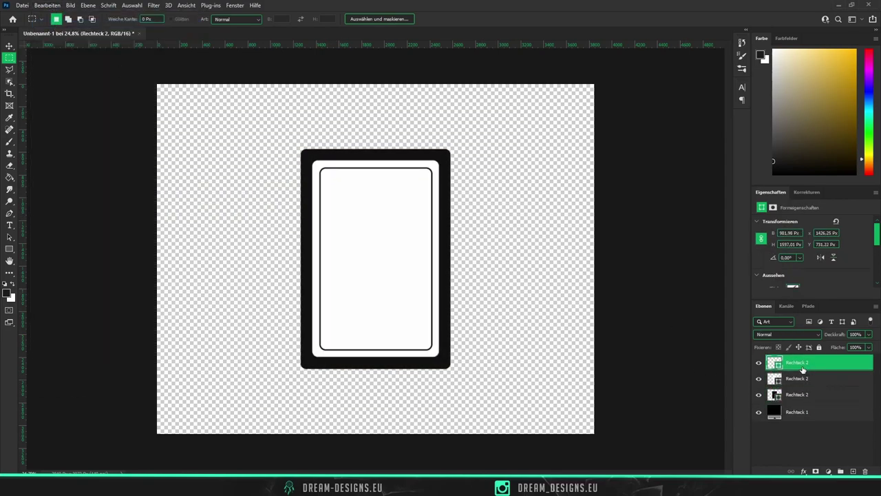
key(u)
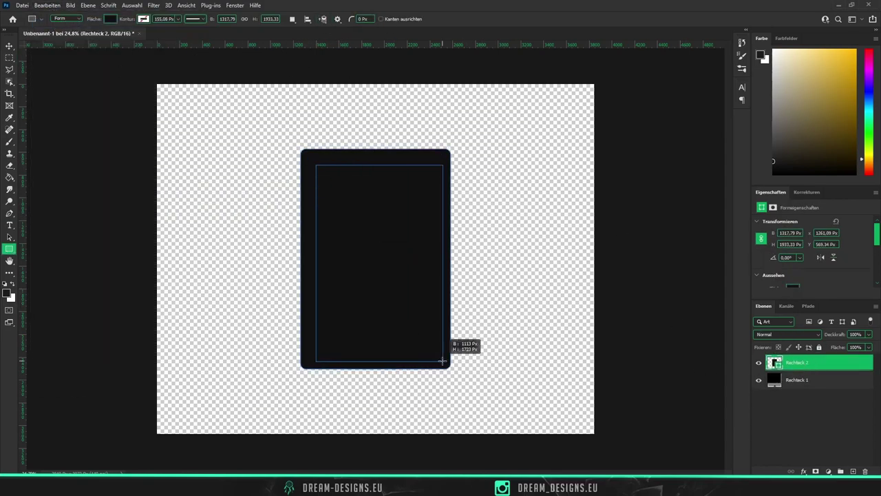
drag(441, 360, 440, 358)
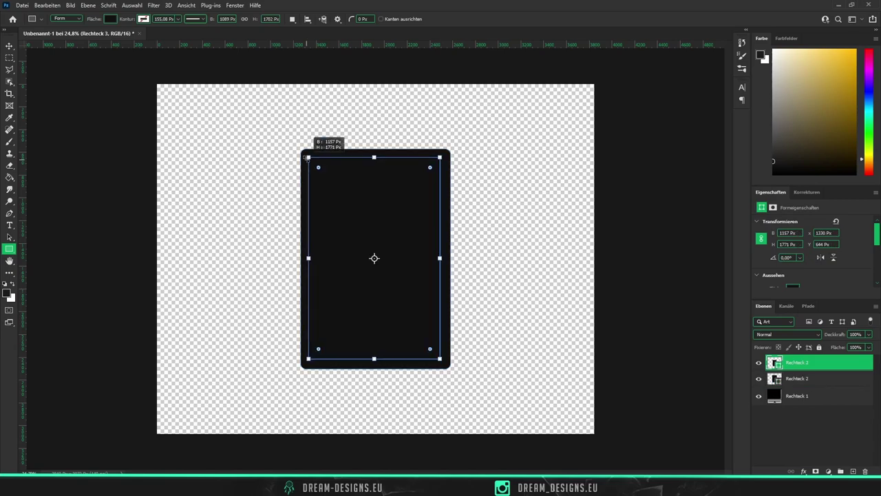
click(110, 18)
click(120, 65)
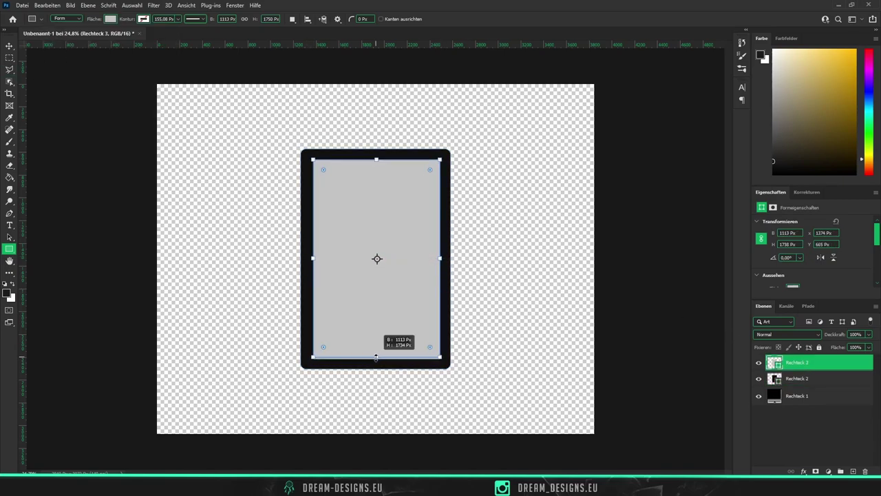
key(ctrl+j)
scroll(385, 261, up, 1)
key(ctrl+t)
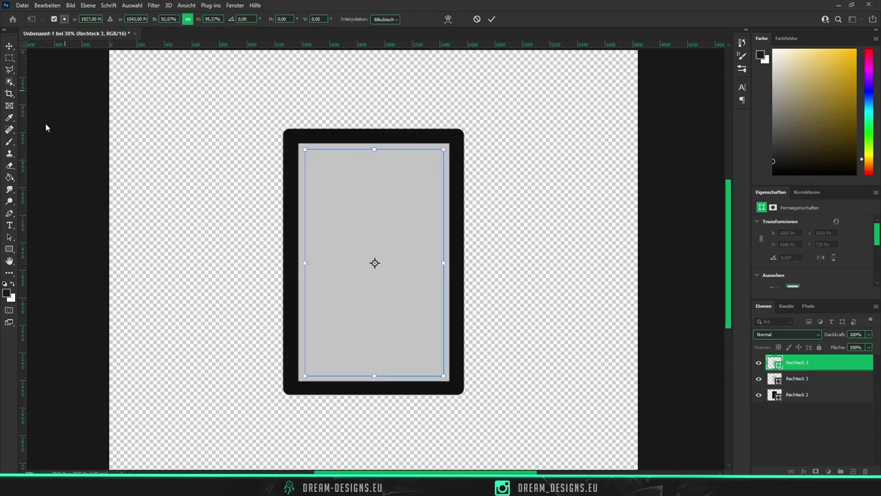
key(Return)
- Resize both grey rectangles together, group the card layers, and clip the paper texture to them
click(836, 395)
scroll(312, 187, down, 2)
key(m)
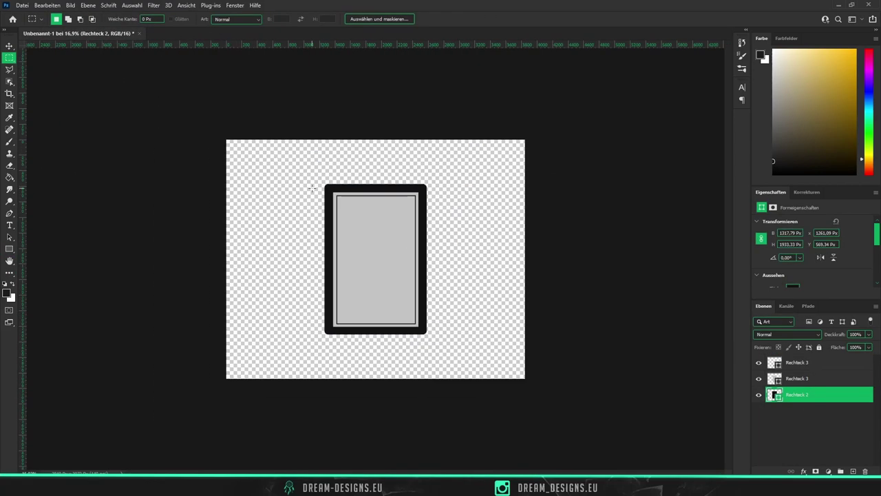
scroll(312, 187, up, 2)
key(ctrl+z)
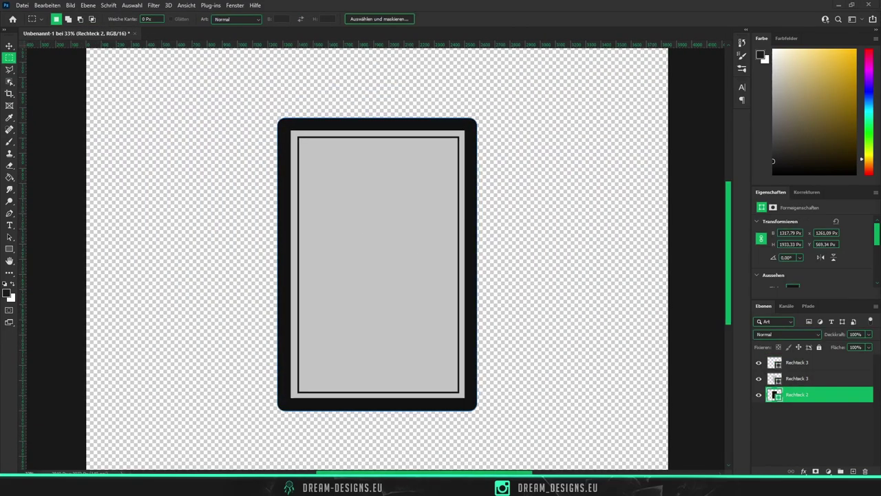
shift+click(798, 362)
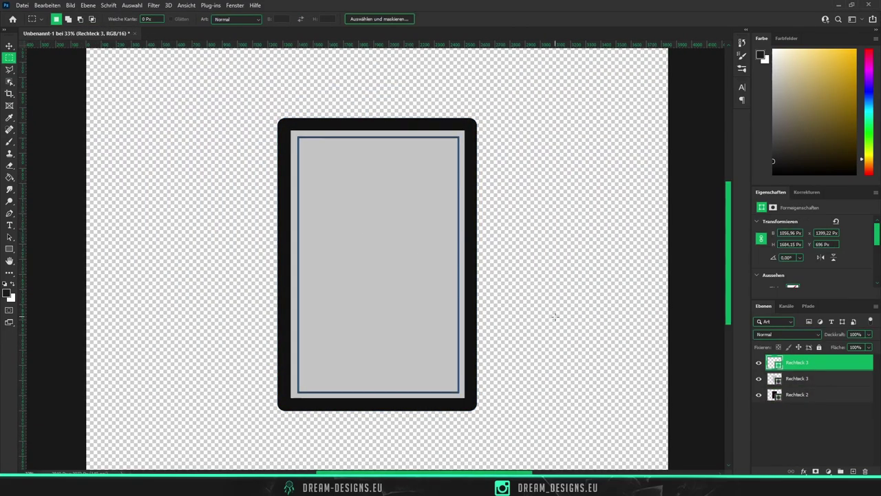
key(ctrl+g)
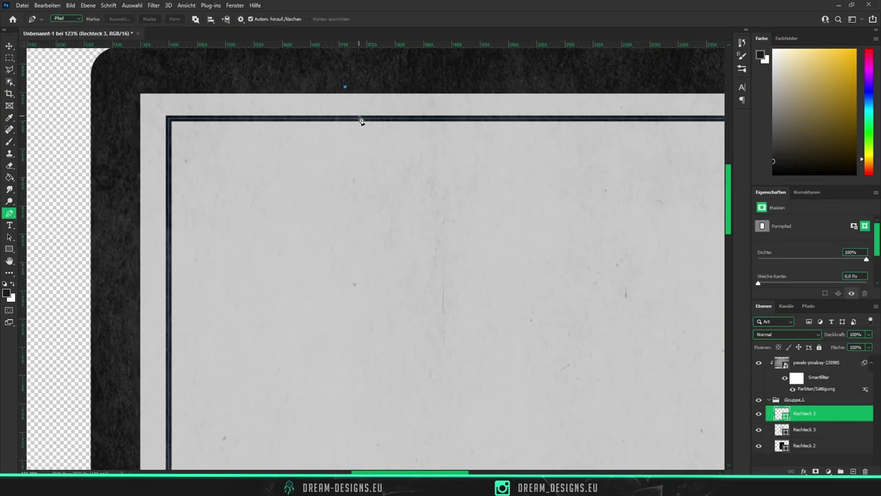
- Draw an angular zigzag ornament along the card's top edge
scroll(596, 91, right, 4)
click(529, 91)
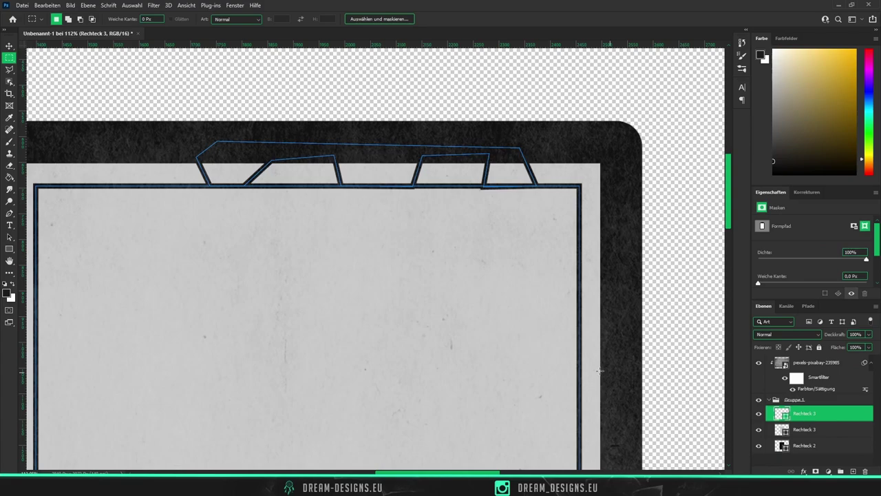
scroll(521, 296, right, 1)
click(799, 399)
click(113, 152)
click(129, 185)
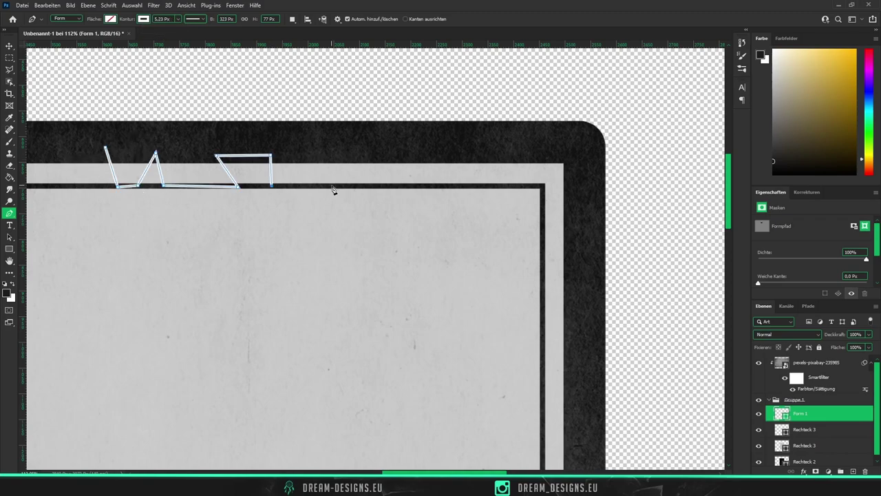
scroll(205, 143, down, 3)
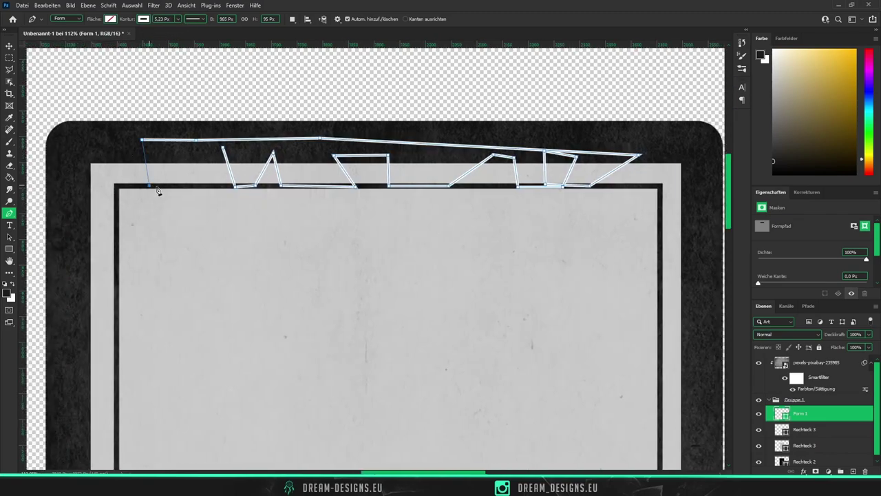
- Duplicate the top-edge ornament and flip the copy onto the card's bottom edge
key(ctrl+0)
key(m)
key(ctrl+j)
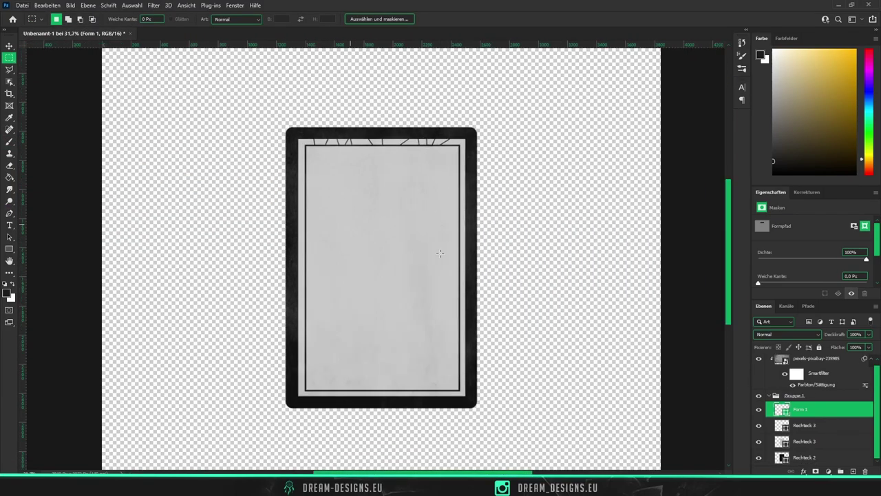
key(ctrl+t)
scroll(358, 358, up, 5)
scroll(340, 271, down, 5)
key(Return)
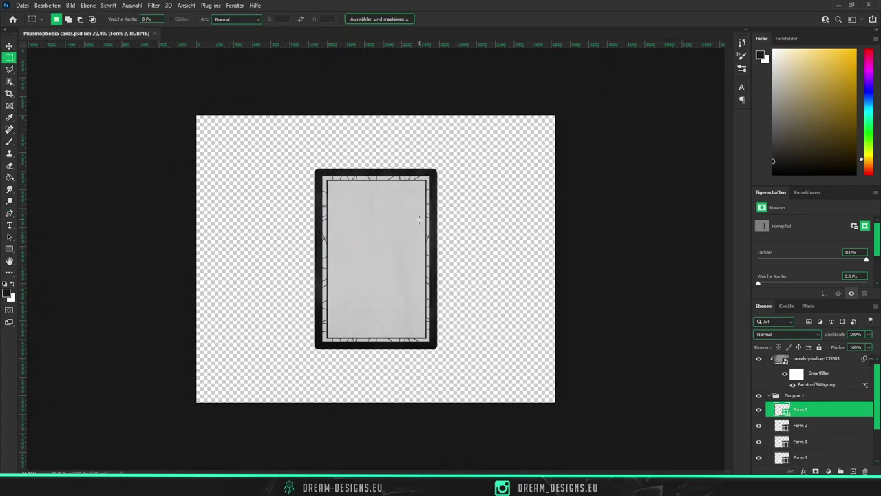
scroll(432, 226, up, 1)
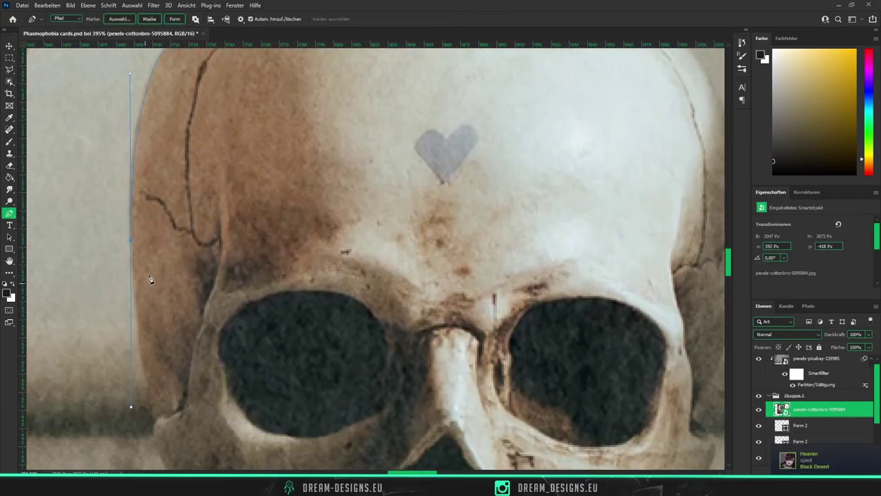
- Trace the skull's outline with the Pen tool, from its left edge around the jaw
scroll(149, 278, down, 1)
scroll(153, 337, down, 1)
click(151, 316)
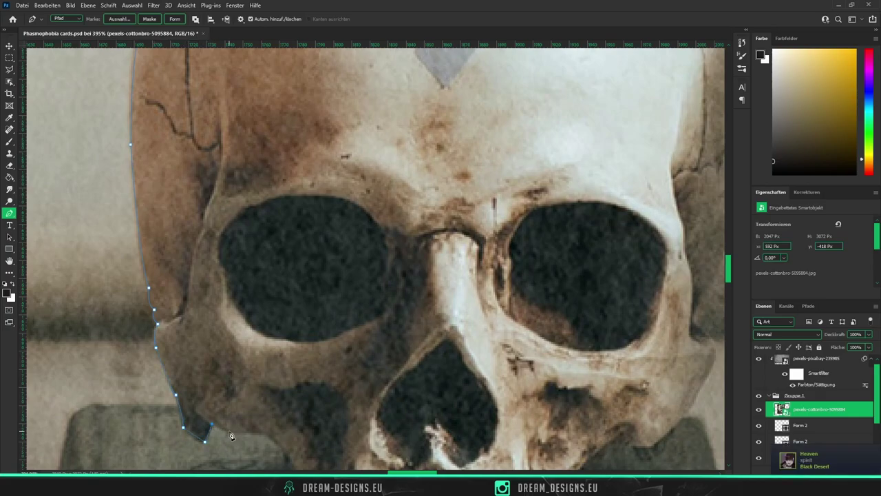
scroll(278, 448, down, 2)
click(297, 356)
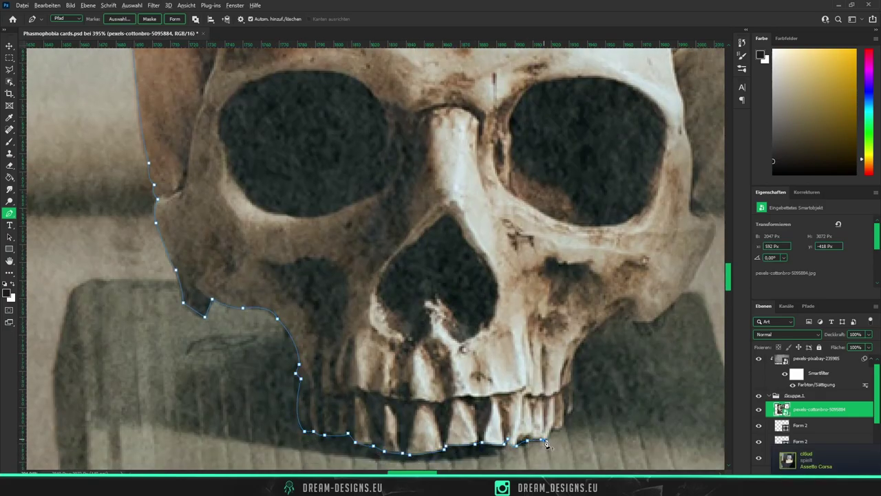
scroll(697, 296, down, 5)
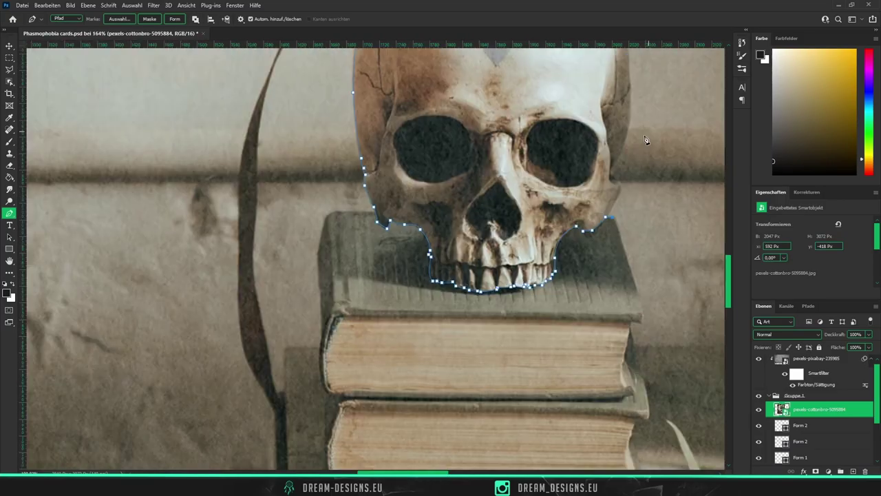
scroll(661, 262, up, 6)
scroll(642, 238, up, 1)
scroll(642, 238, up, 2)
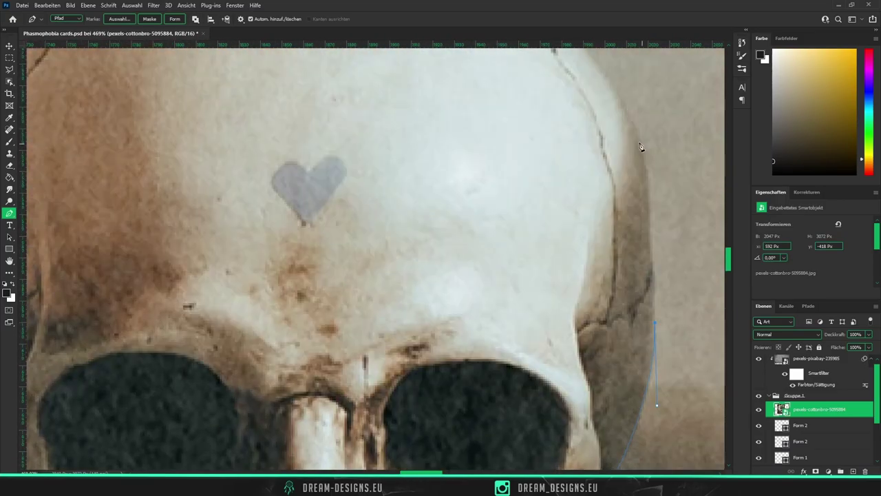
scroll(640, 147, up, 3)
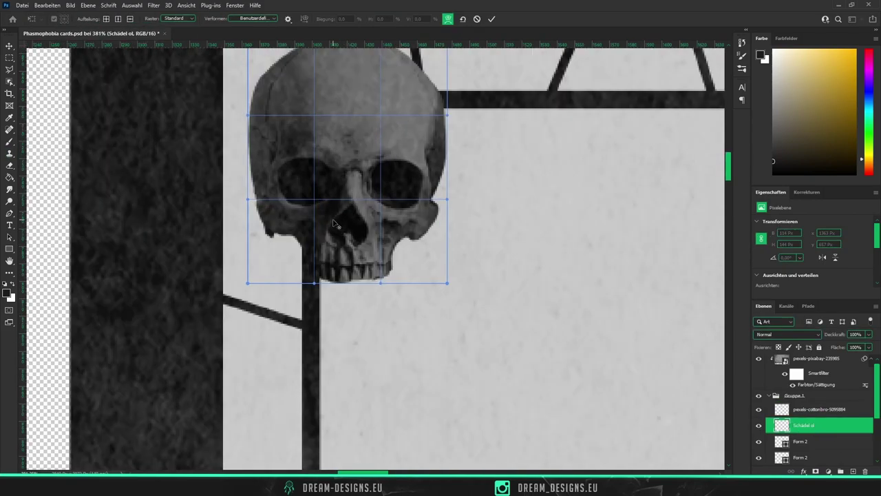
- Warp the skull to fit the card corner, then group the four corner skull layers as 'Schädel'
drag(273, 237, 261, 230)
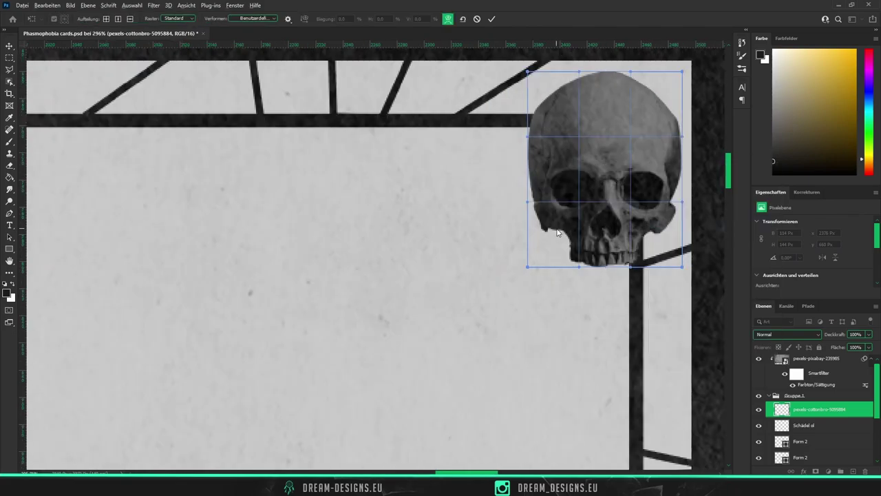
drag(654, 233, 647, 269)
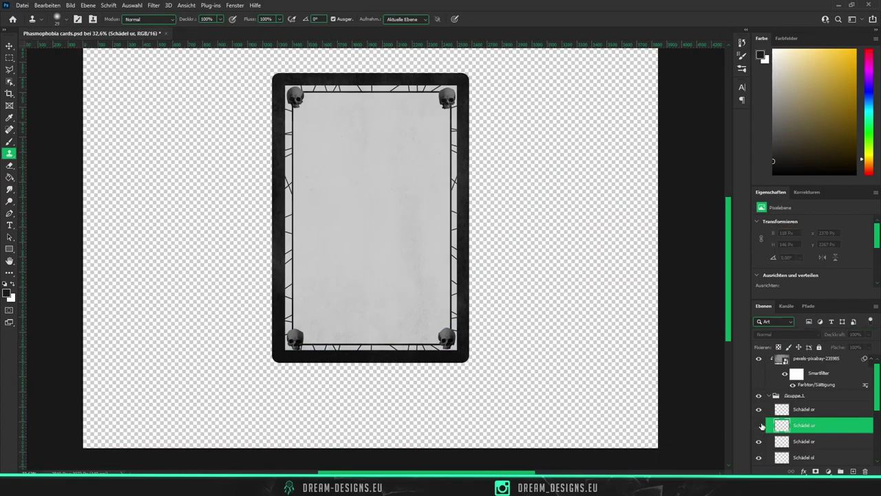
shift+click(804, 457)
key(ctrl+g)
scroll(545, 291, down, 1)
scroll(393, 222, up, 3)
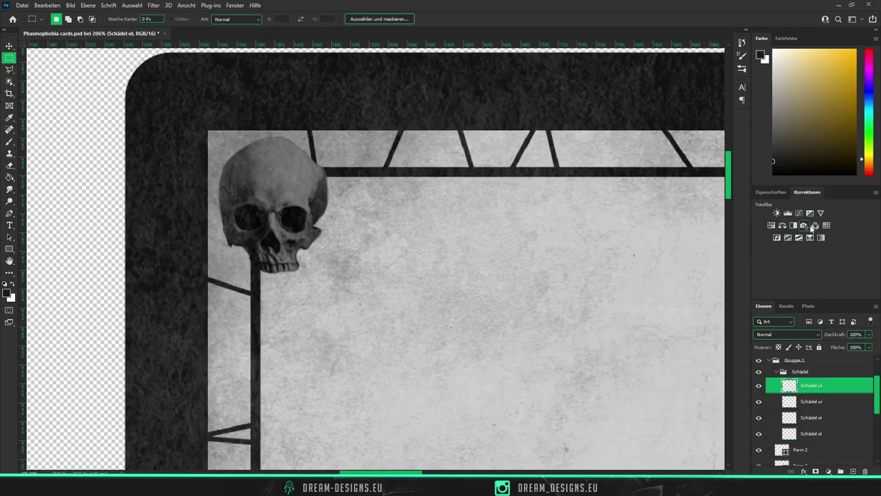
- Add a darkening Exposure adjustment (-1.43, gamma 0.75) with an inverted, hidden mask
click(814, 226)
drag(812, 245, 801, 245)
key(ctrl+i)
key(b)
click(62, 20)
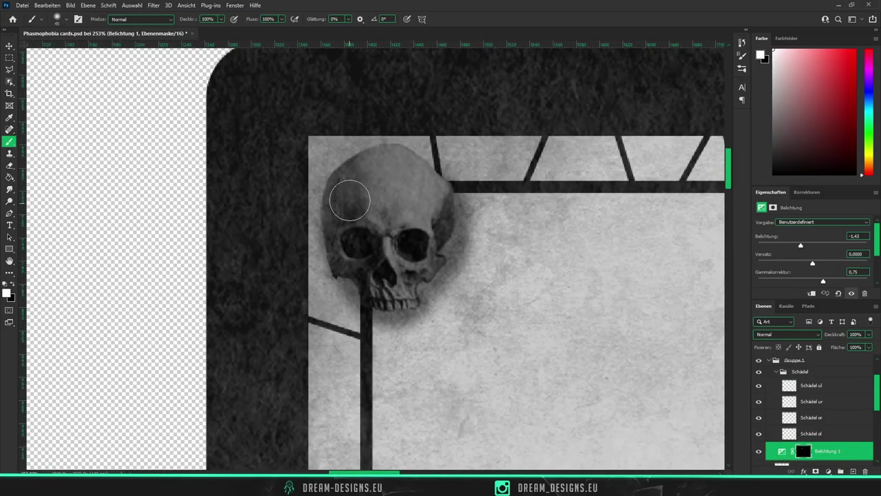
- Set the brush opacity to 28% for painting the exposure mask
scroll(350, 200, down, 3)
scroll(393, 158, down, 3)
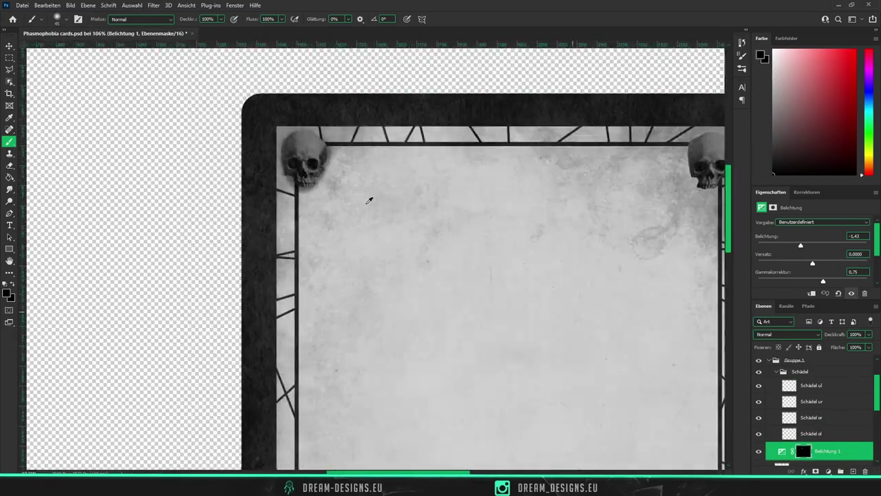
scroll(368, 196, up, 2)
scroll(468, 172, up, 3)
scroll(305, 303, down, 3)
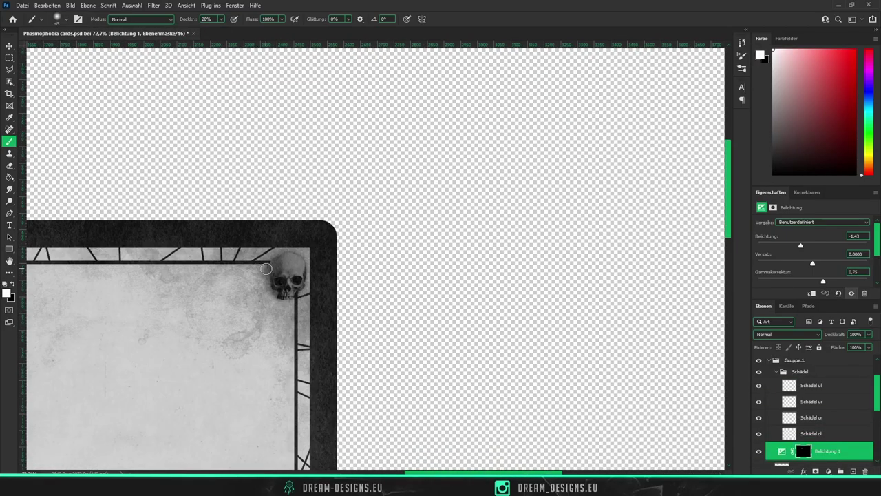
scroll(364, 335, down, 2)
scroll(364, 334, up, 3)
scroll(279, 326, up, 2)
key(2)
key(8)
- Paint darker shading over the bottom-left and bottom-right skulls, then collapse the Schädel group
scroll(279, 326, up, 2)
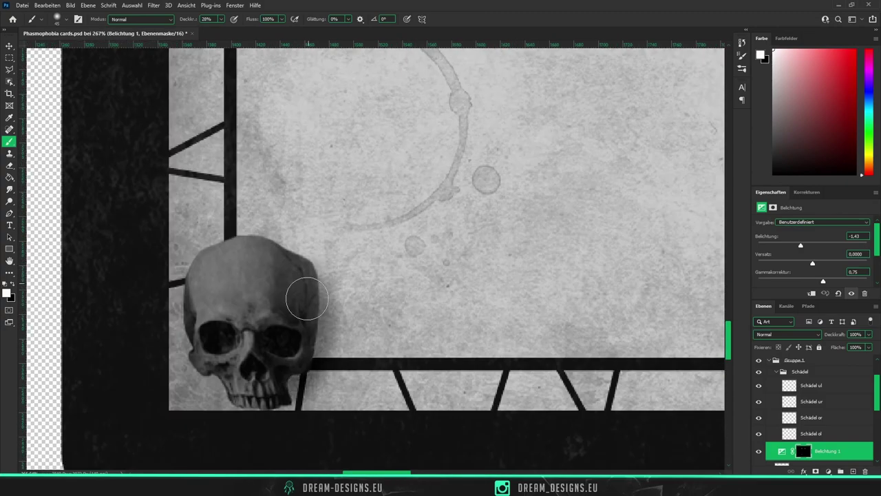
drag(300, 295, 229, 266)
scroll(230, 265, down, 3)
scroll(482, 289, up, 3)
drag(447, 310, 548, 263)
scroll(548, 264, down, 5)
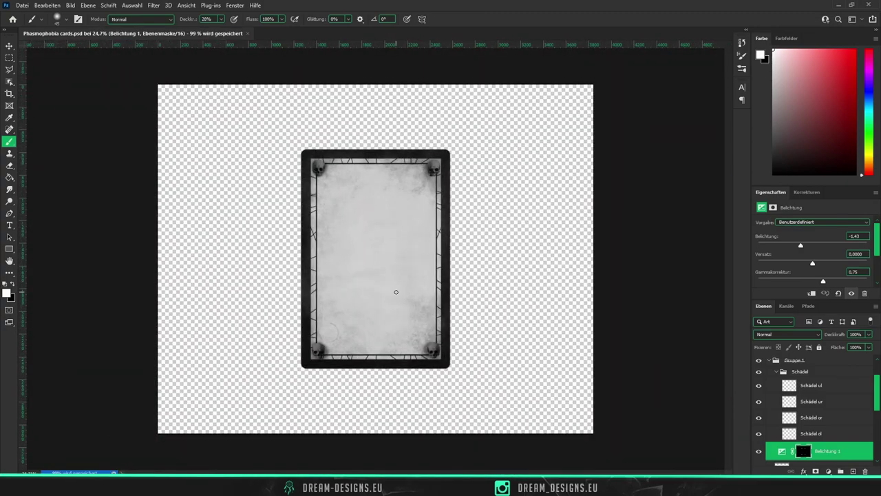
scroll(338, 273, up, 1)
click(776, 371)
scroll(828, 430, up, 2)
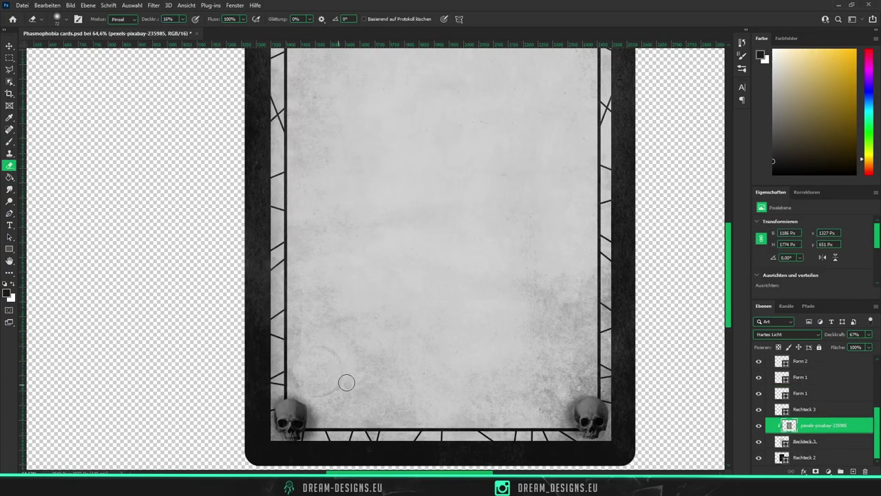
- Scroll the canvas view down and back up to inspect the card
scroll(403, 254, down, 3)
scroll(404, 254, up, 2)
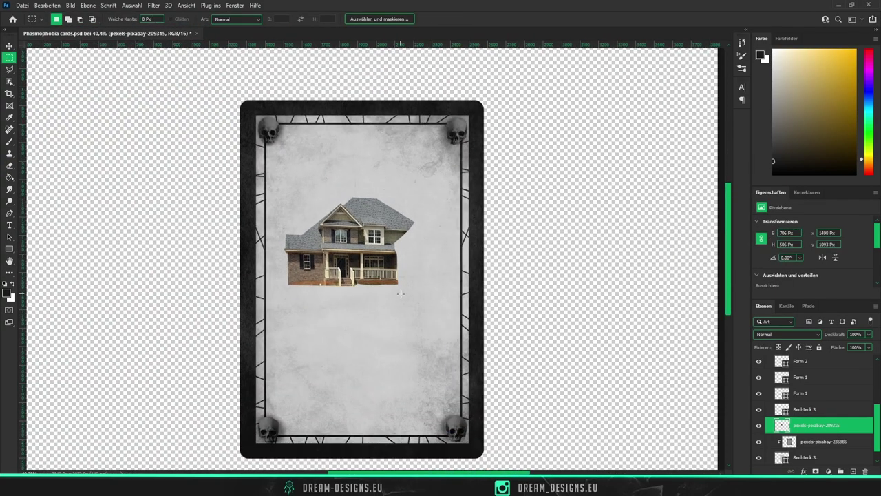
- Select a section of the house's siding near the gable roof with the Polygonal Lasso
key(l)
scroll(323, 252, up, 2)
scroll(323, 251, up, 2)
scroll(323, 251, up, 2)
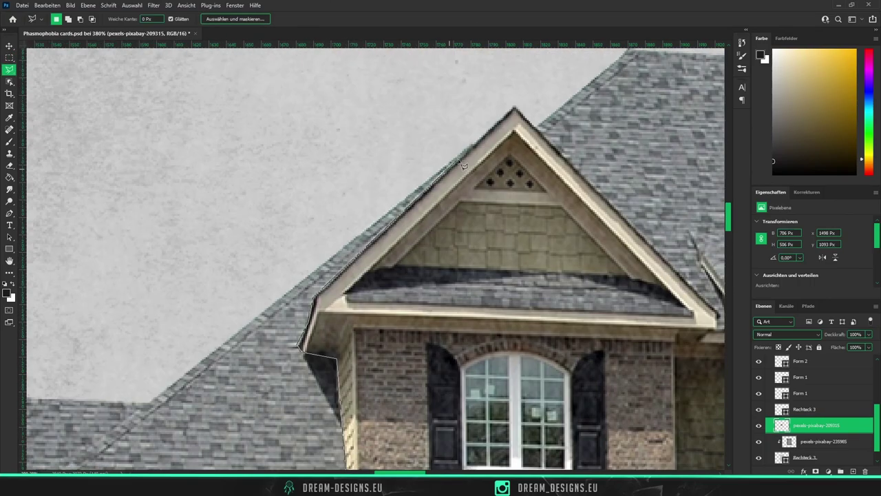
drag(327, 203, 123, 143)
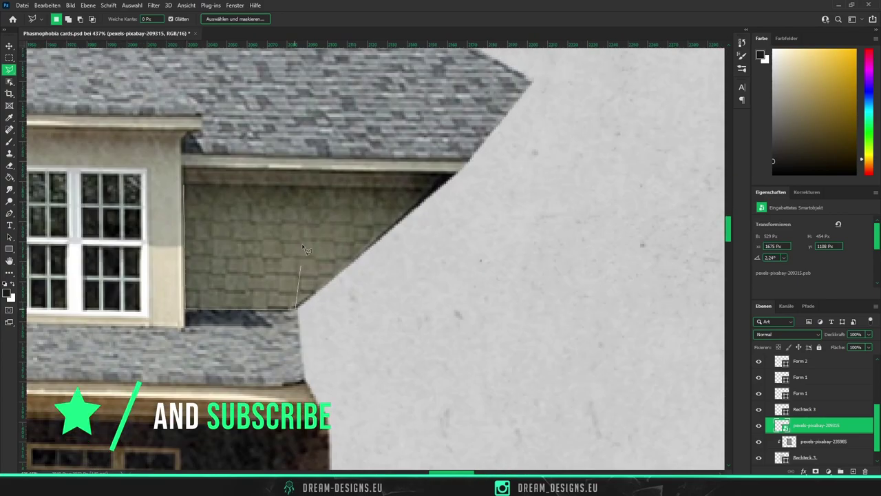
click(11, 167)
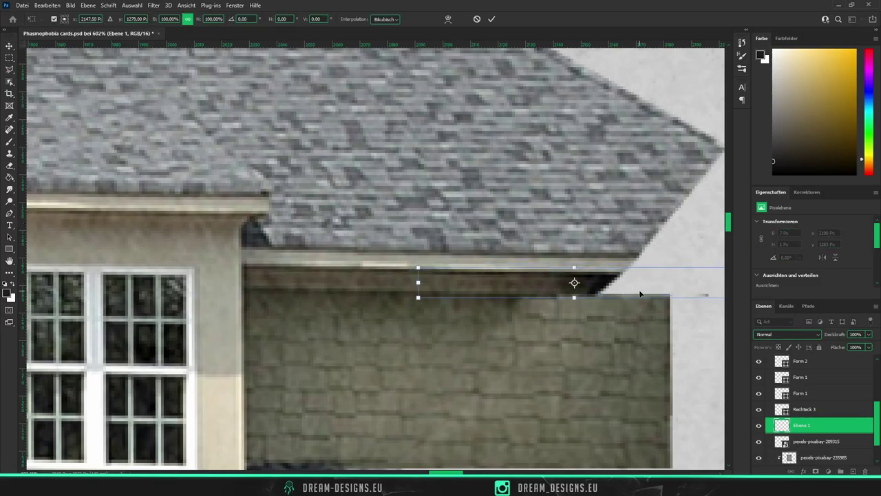
- Stretch and reshape the copied eave piece further left to extend the right wing
right_click(781, 426)
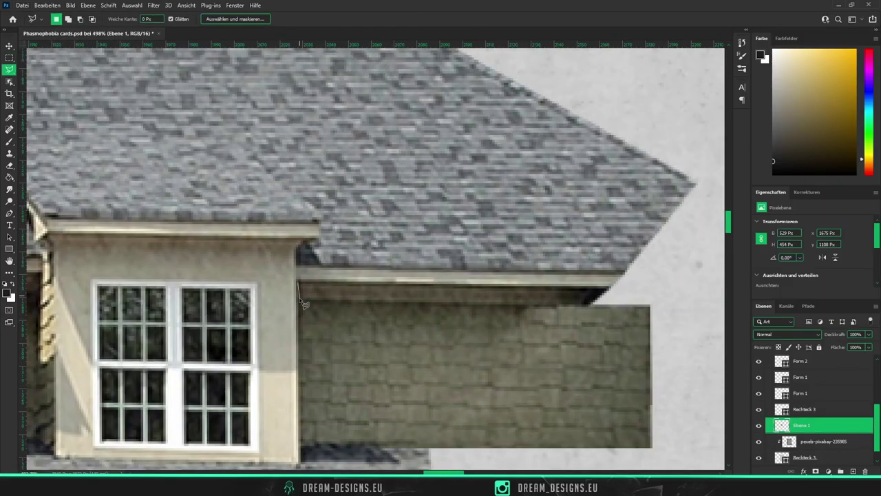
scroll(420, 325, down, 5)
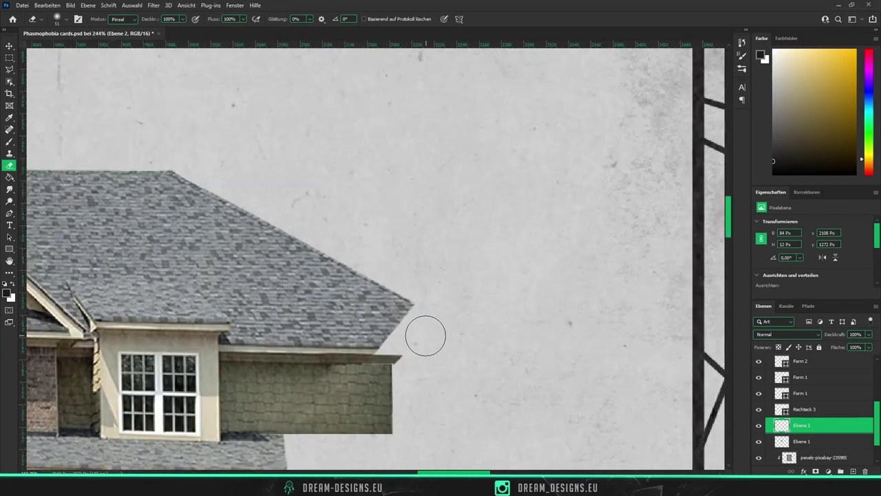
scroll(420, 331, down, 5)
scroll(380, 314, up, 5)
scroll(89, 357, up, 2)
key(l)
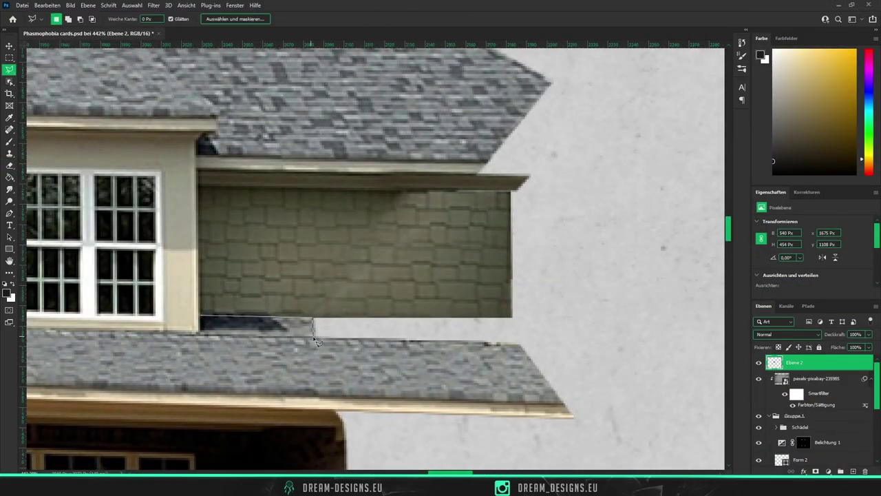
drag(275, 327, 257, 323)
right_click(309, 333)
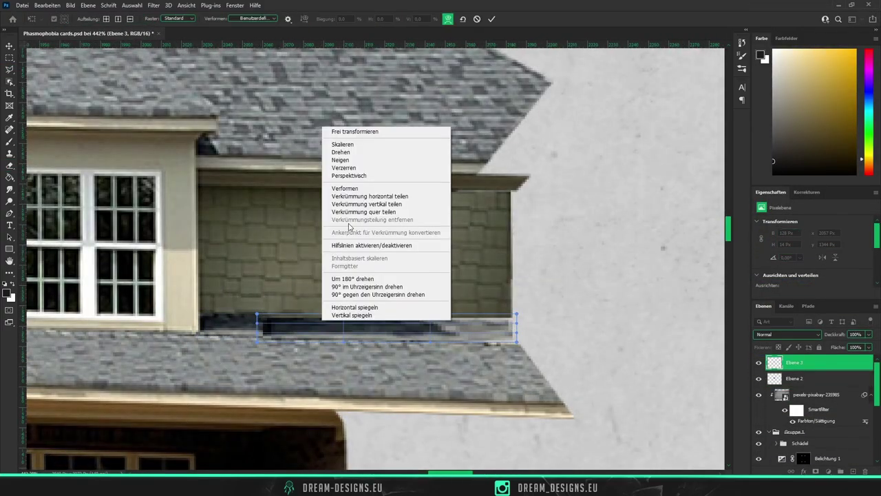
key(Escape)
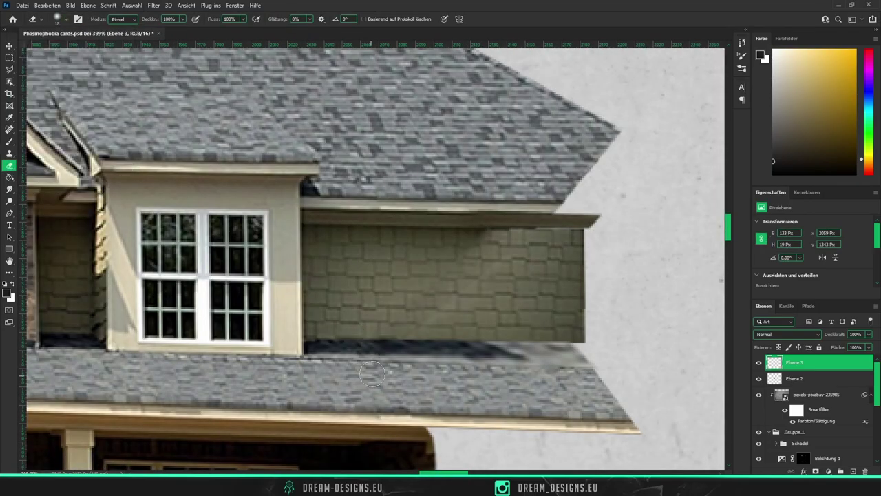
- Select the area beside the wall's right edge and turn the traced roof path into a selection
scroll(372, 372, down, 8)
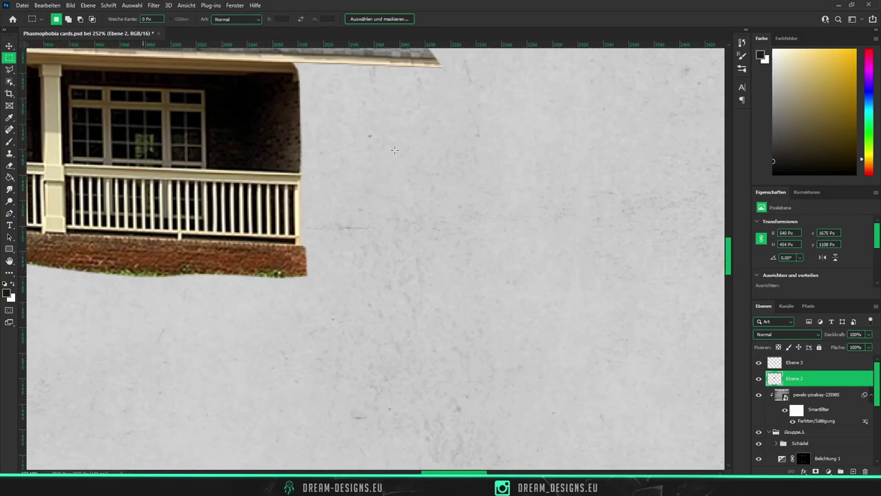
drag(347, 187, 300, 426)
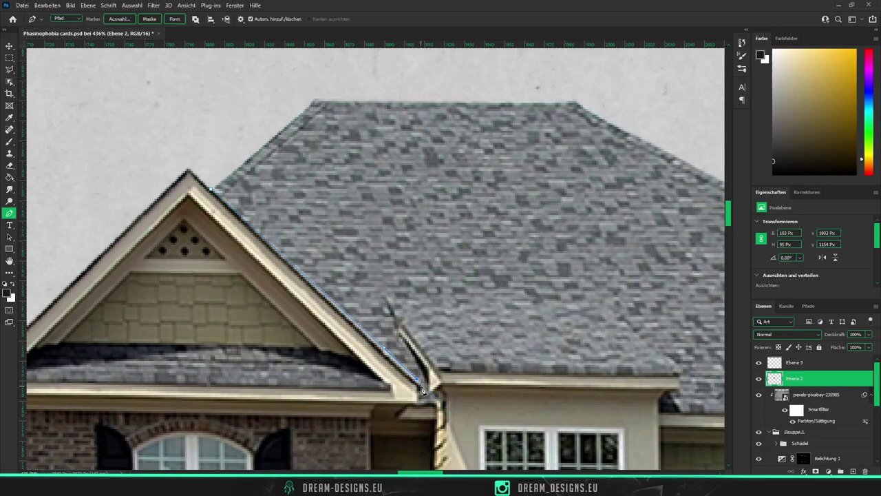
scroll(305, 402, down, 5)
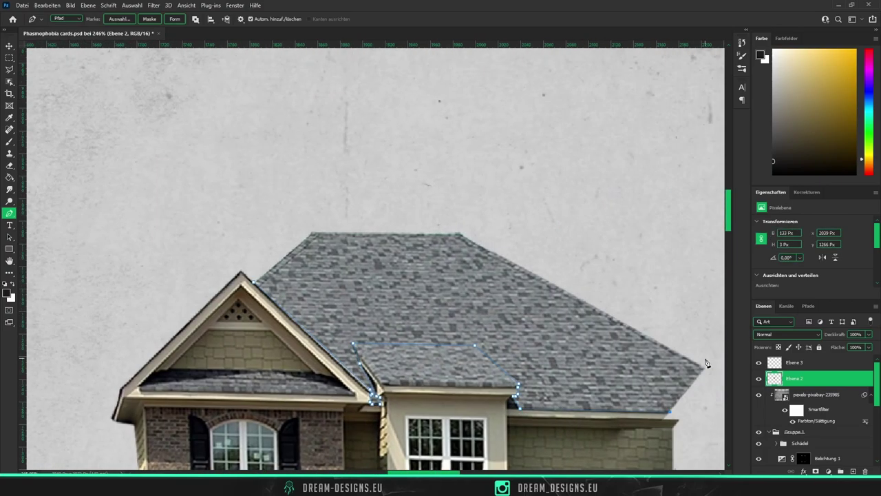
right_click(431, 246)
click(462, 296)
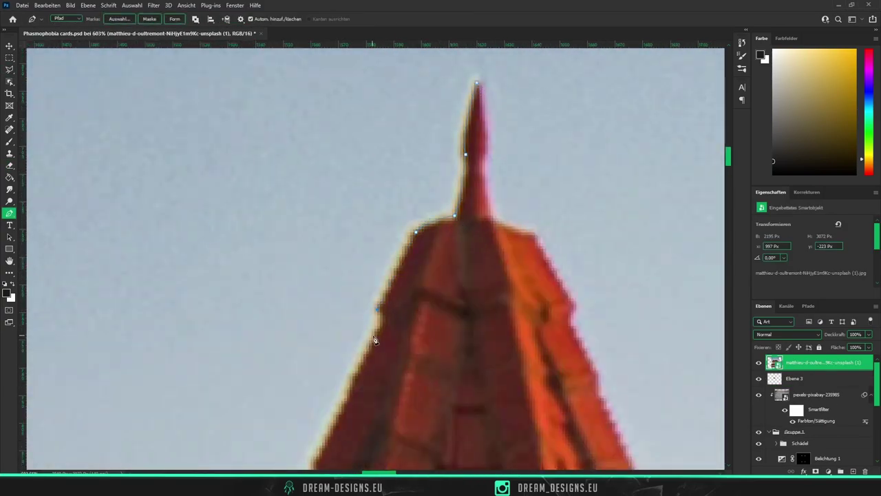
- Trace the red-roofed house's pointed spire and eave with a Pen path
click(374, 333)
scroll(344, 372, down, 3)
click(318, 373)
click(294, 403)
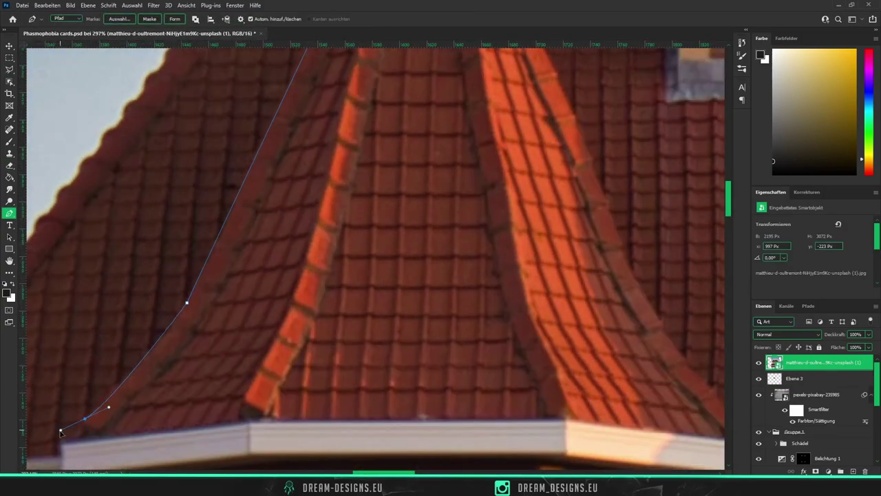
scroll(62, 373, down, 3)
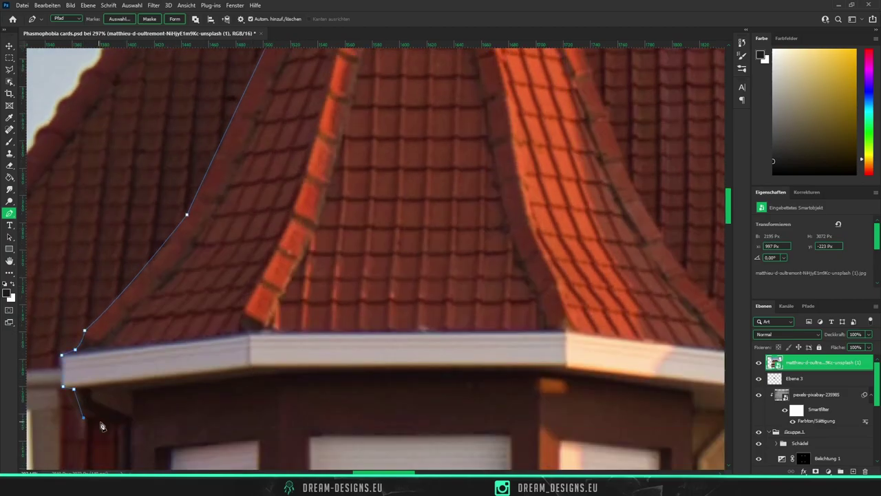
click(625, 379)
click(653, 385)
scroll(671, 395, down, 1)
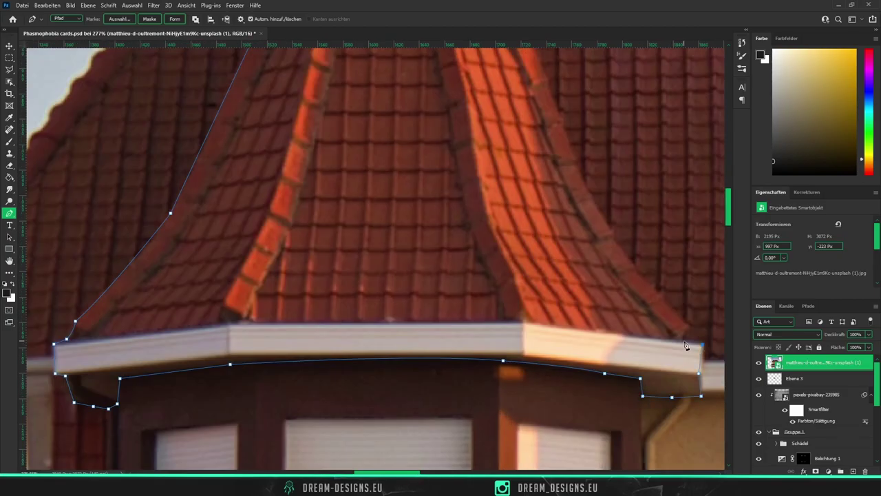
scroll(566, 146, up, 2)
scroll(523, 138, up, 2)
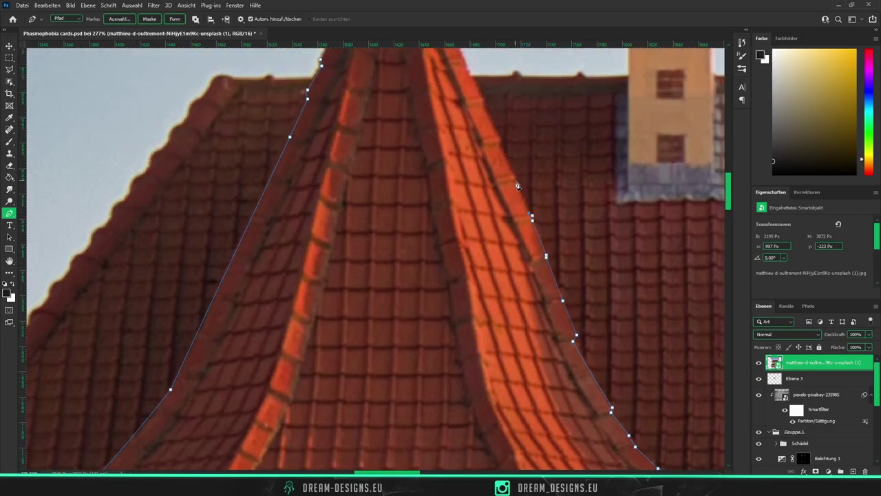
scroll(481, 124, up, 2)
scroll(440, 110, up, 2)
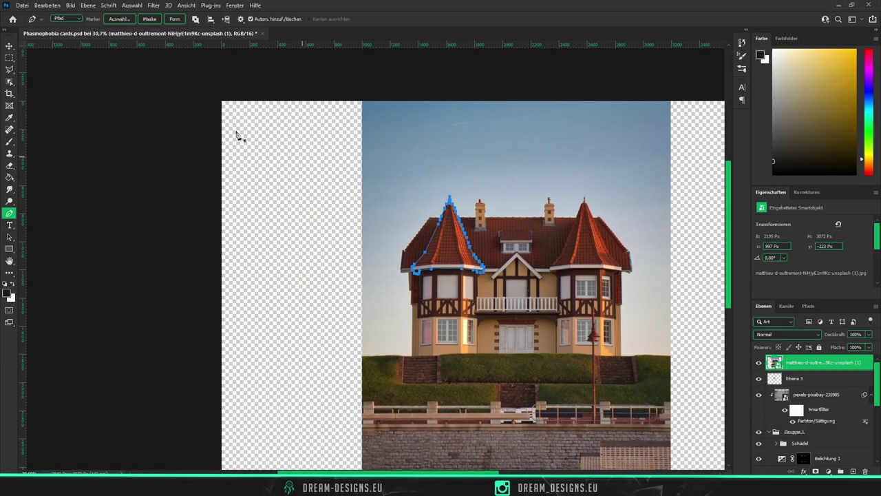
scroll(312, 204, up, 5)
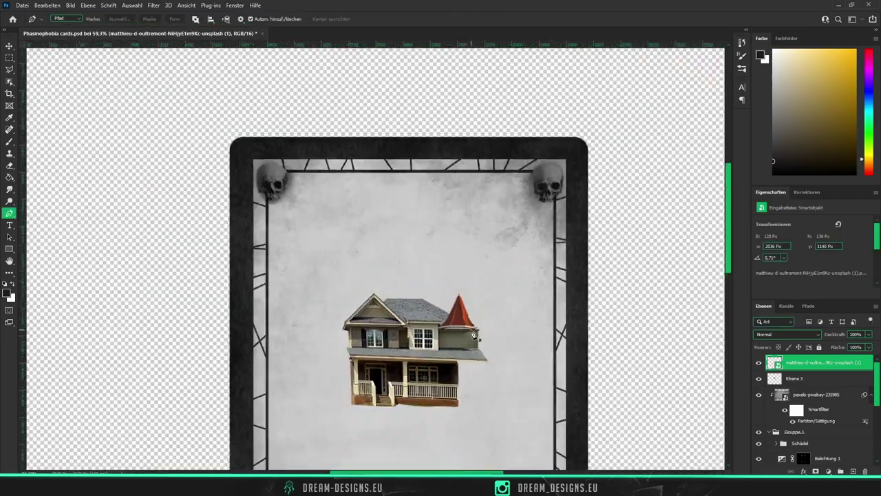
- Set the spire onto the gray house roof, fit the bay window beneath, and mute its hue
drag(439, 257, 438, 301)
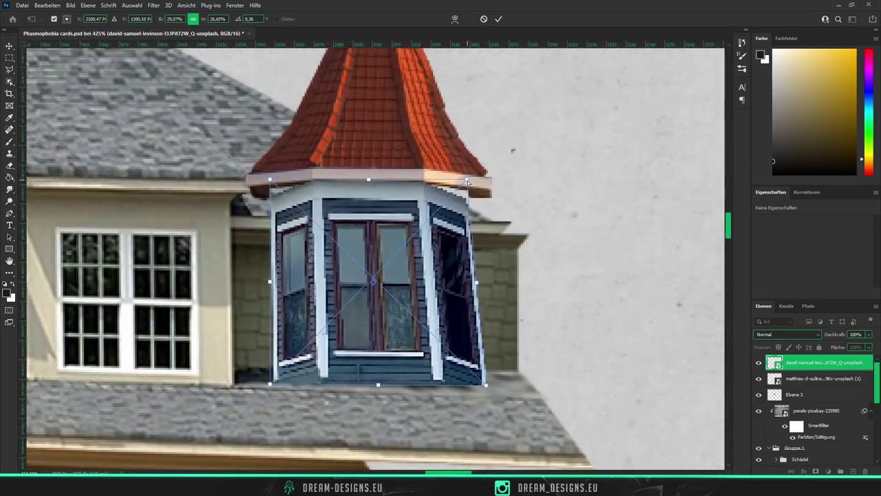
drag(269, 380, 237, 395)
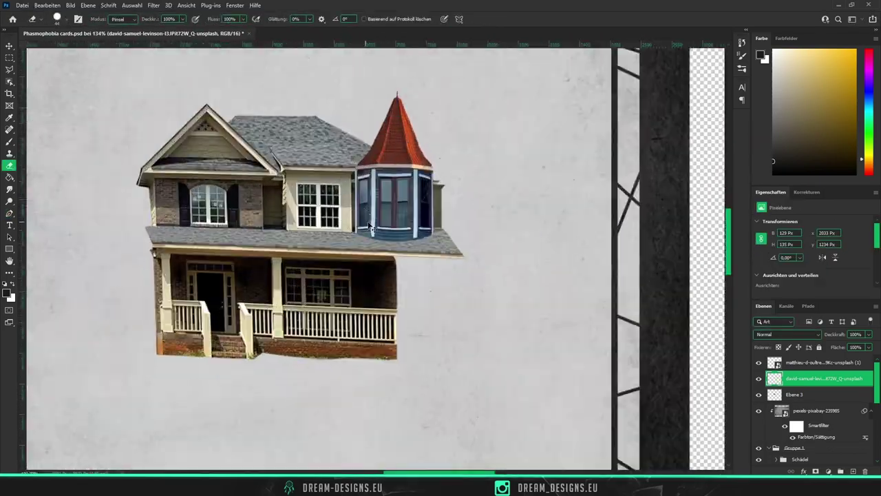
key(ctrl+u)
drag(617, 170, 589, 172)
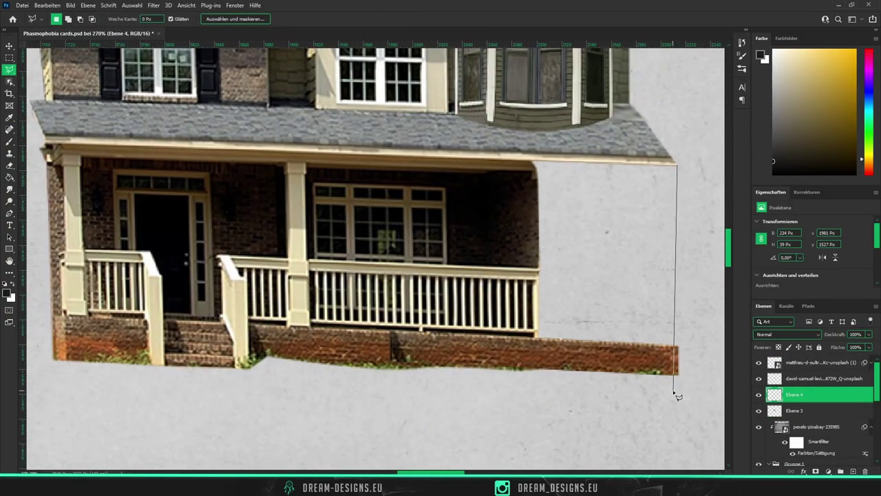
- Delete the background between the porch railing balusters and erase stray edge pixels
click(10, 166)
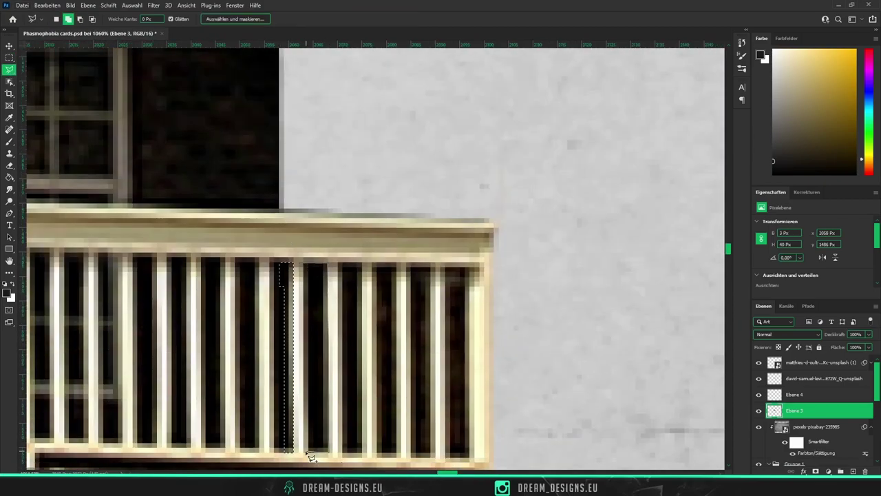
scroll(387, 272, down, 5)
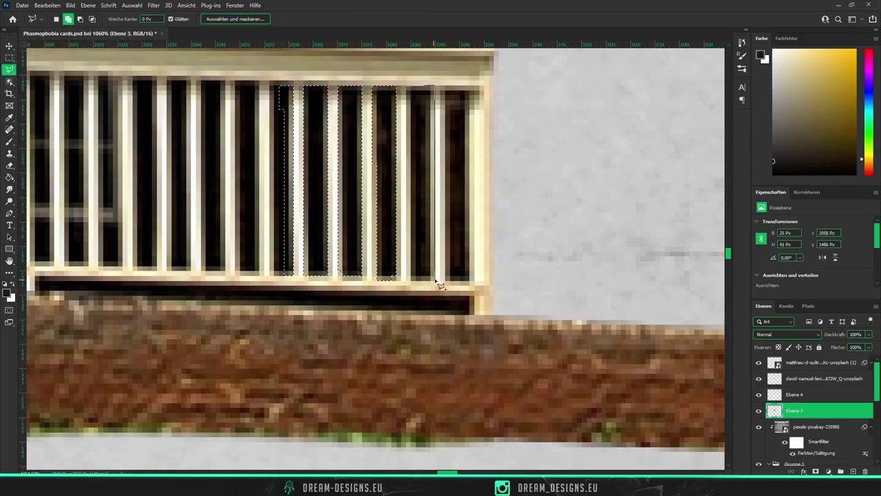
double_click(439, 146)
key(Delete)
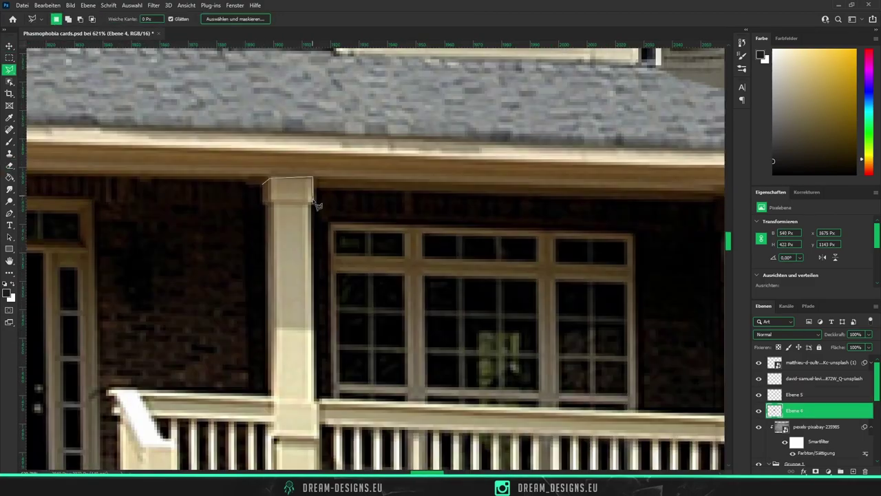
scroll(316, 204, down, 3)
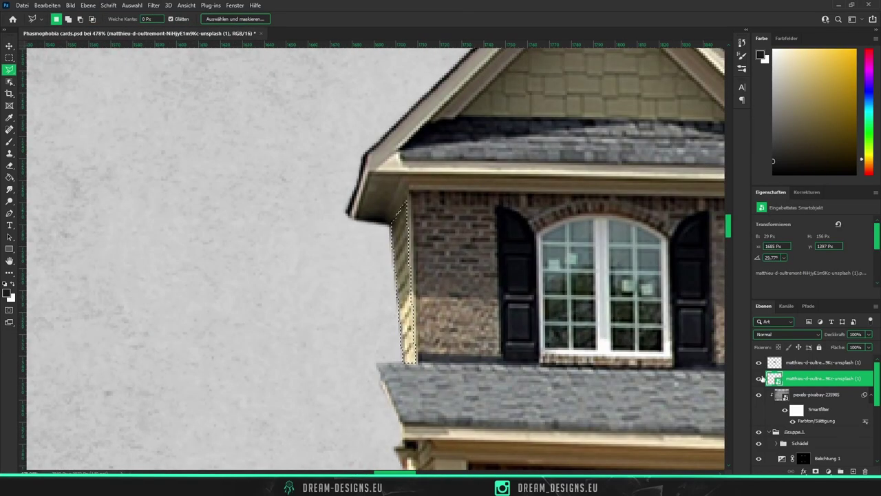
right_click(404, 314)
- Copy the selected roof piece to a new layer and shift it left
click(452, 295)
key(ctrl+t)
drag(395, 365, 372, 365)
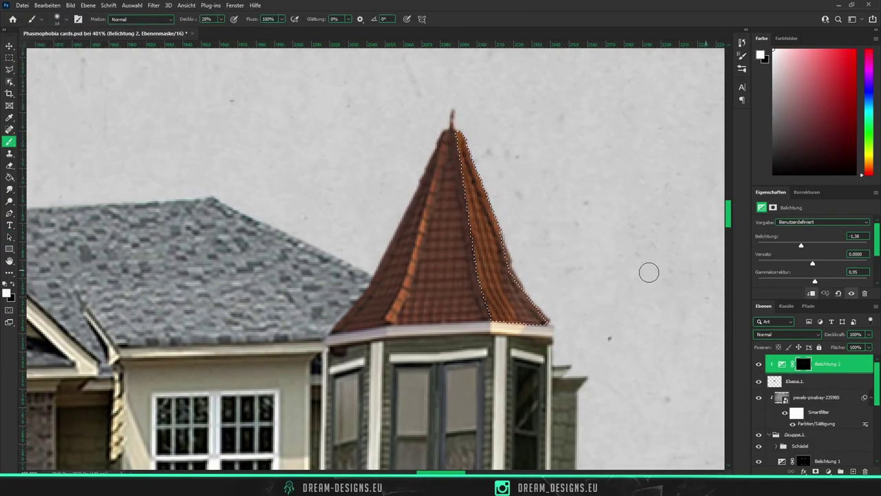
- Darken the spire roof shading with Exposure -2.00 and gamma 0.91, merged into the house
drag(800, 245, 796, 245)
drag(815, 281, 816, 281)
scroll(536, 269, down, 5)
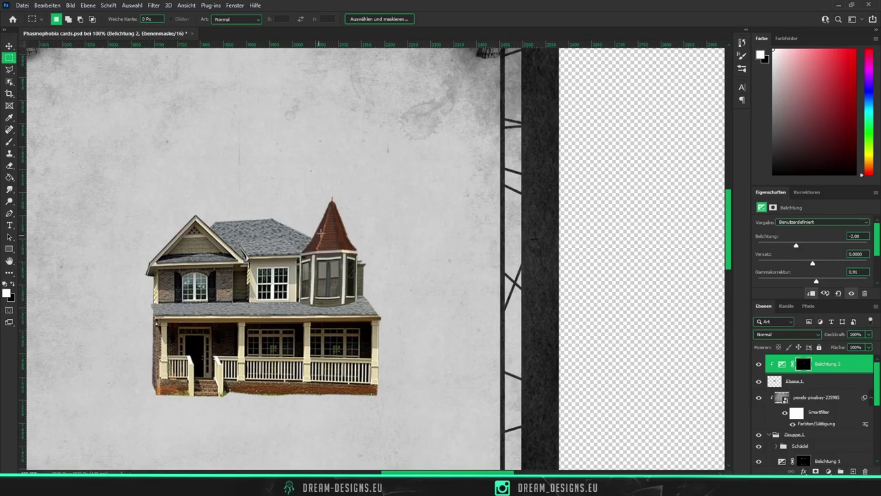
scroll(377, 400, up, 5)
scroll(319, 75, down, 2)
scroll(246, 391, up, 3)
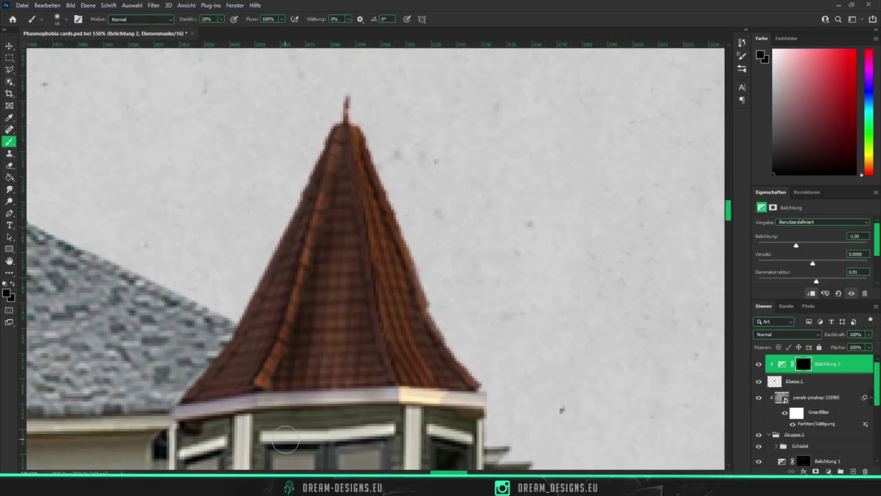
scroll(287, 353, down, 5)
scroll(287, 352, up, 5)
scroll(288, 353, down, 5)
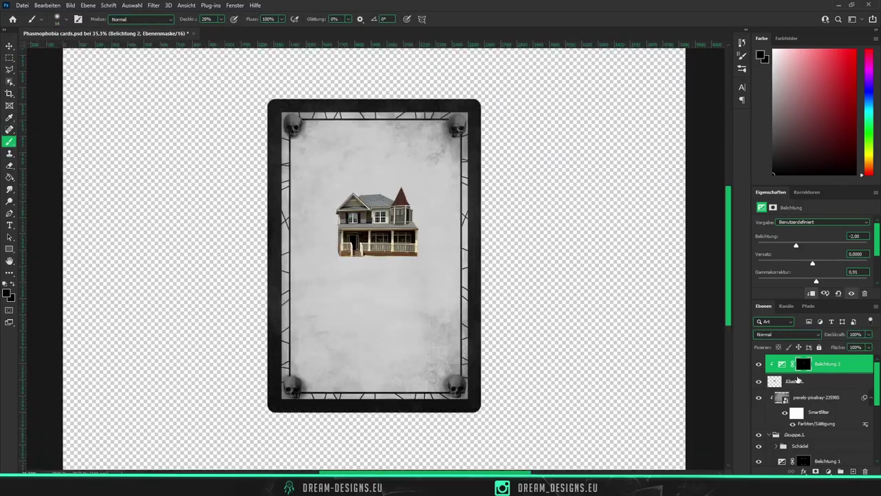
scroll(515, 260, up, 1)
key(ctrl+e)
scroll(515, 260, down, 1)
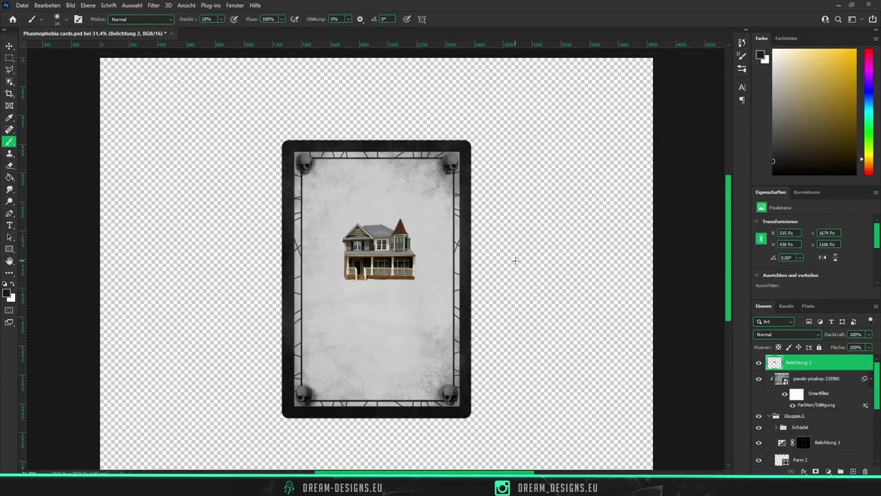
key(l)
scroll(362, 224, up, 5)
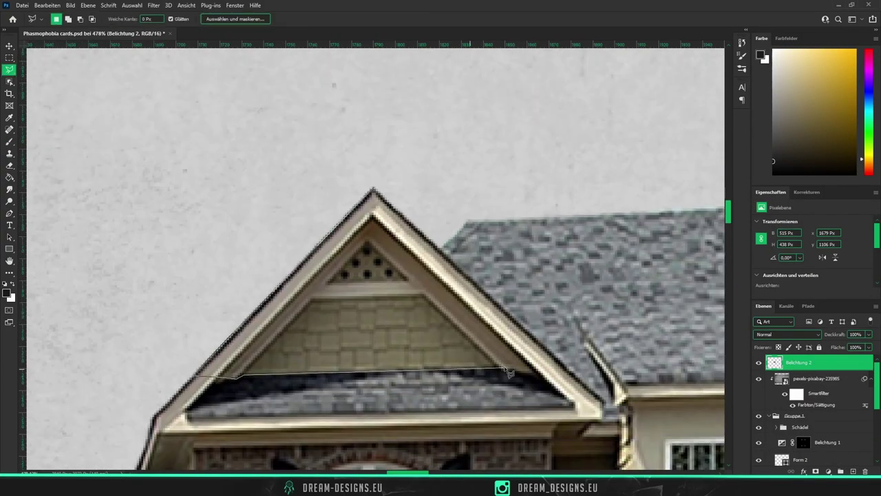
- Duplicate the gable and place the copy left beside the original
key(ctrl+j)
scroll(447, 229, down, 2)
key(ctrl+t)
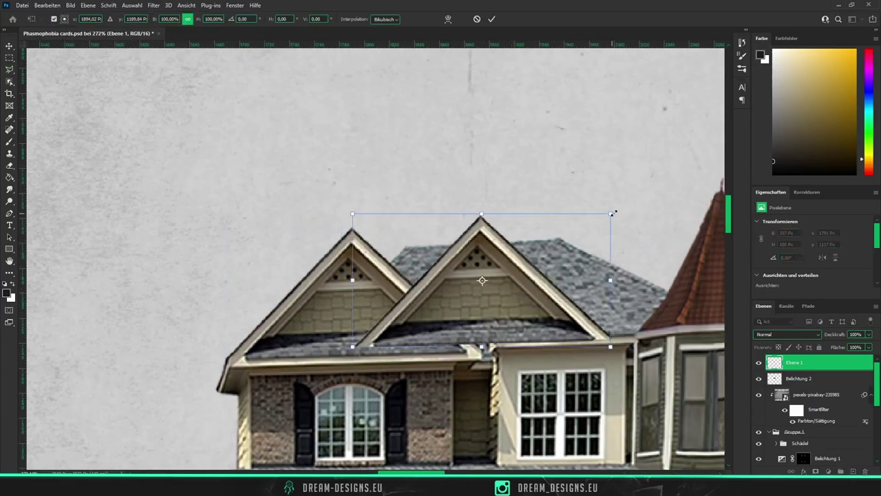
drag(613, 211, 528, 269)
key(Return)
scroll(536, 226, down, 3)
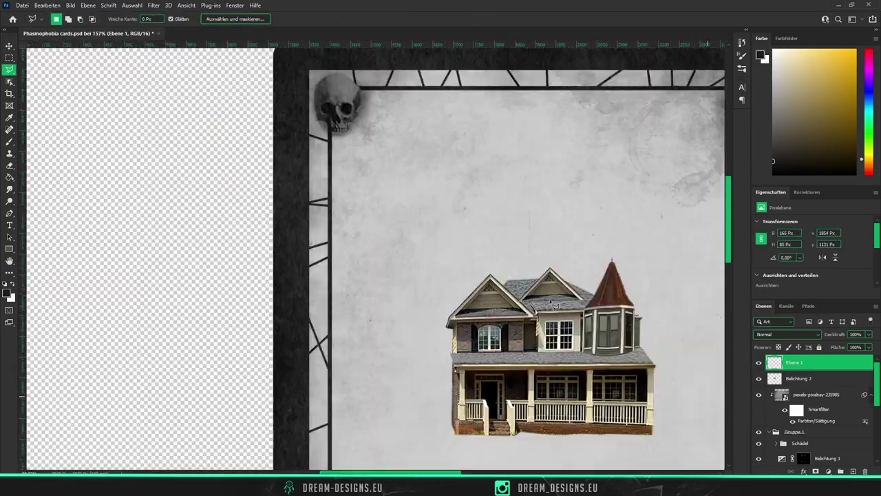
scroll(567, 281, up, 4)
- Select a roof piece and reposition it with Free Transform
double_click(280, 251)
scroll(281, 251, down, 2)
key(ctrl+t)
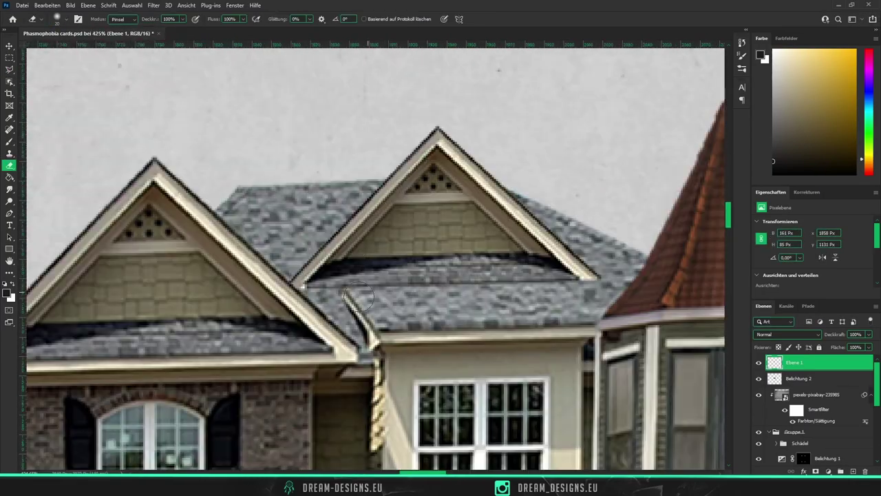
scroll(468, 216, down, 3)
scroll(468, 216, up, 4)
key(Return)
scroll(596, 254, down, 3)
scroll(413, 275, up, 3)
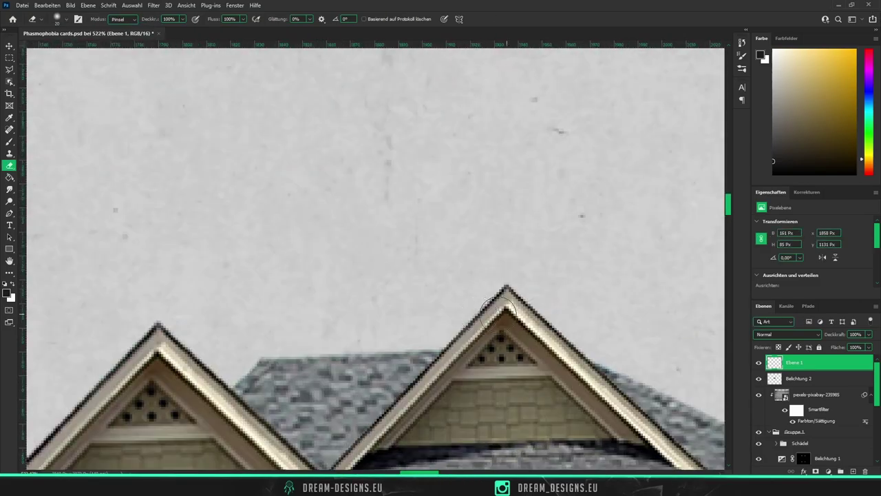
- On Belichtung 2, copy a roof-shingle patch and rotate it to fill between the gables
click(799, 377)
scroll(137, 352, up, 1)
click(131, 353)
key(ctrl+j)
key(ctrl+t)
scroll(314, 344, up, 3)
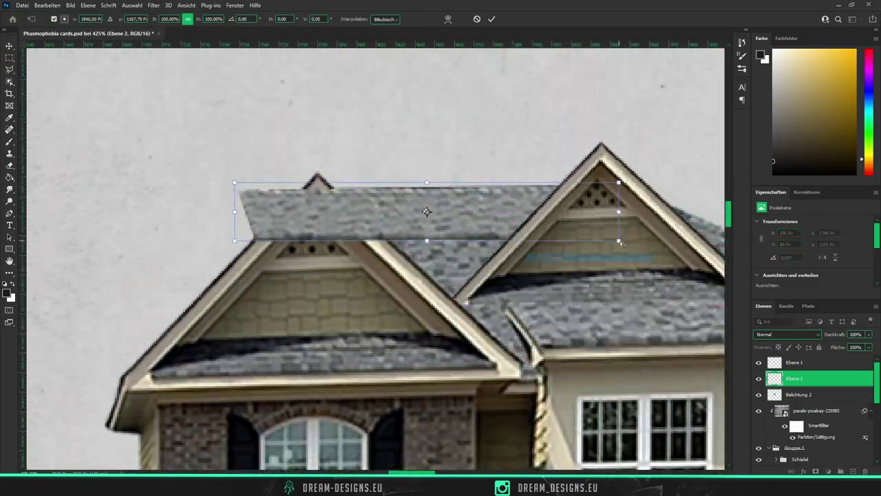
drag(241, 248, 406, 251)
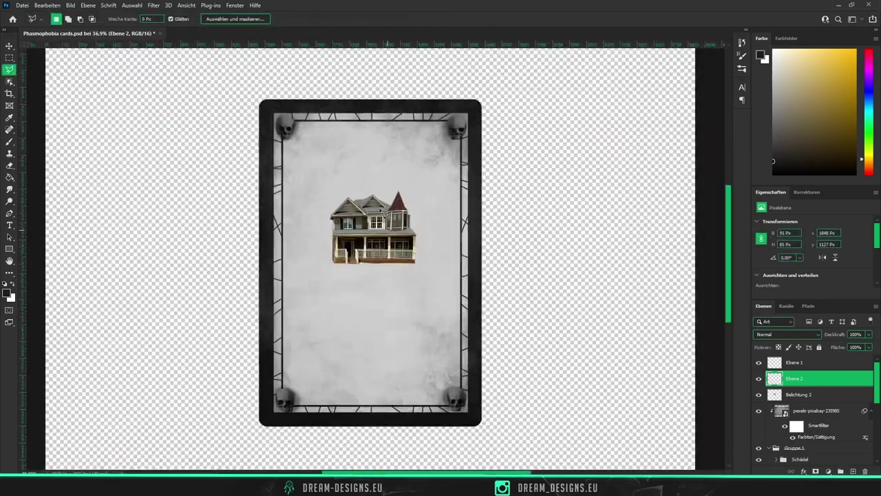
scroll(381, 211, up, 5)
scroll(383, 239, up, 3)
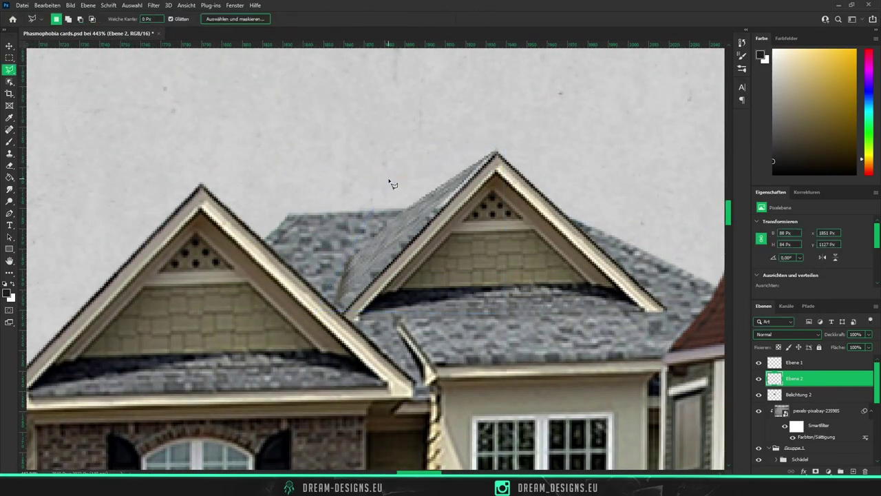
scroll(389, 183, down, 8)
scroll(392, 206, up, 1)
scroll(396, 227, up, 1)
scroll(399, 246, up, 2)
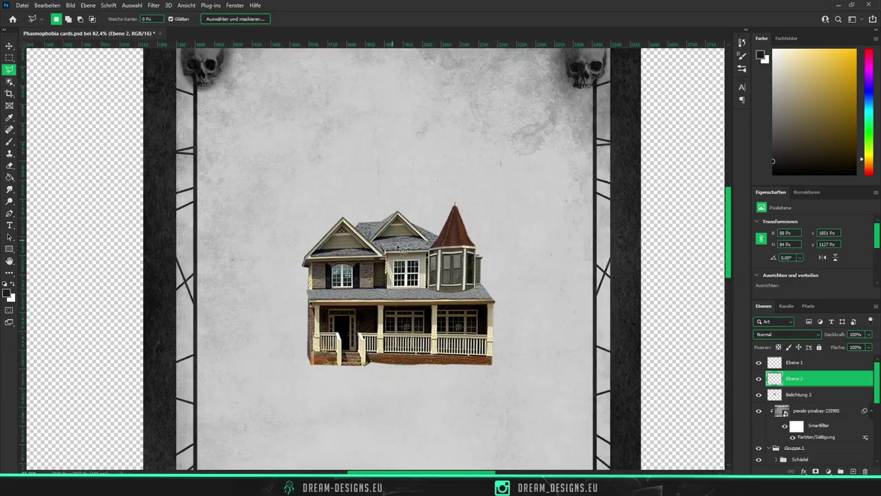
scroll(399, 248, up, 6)
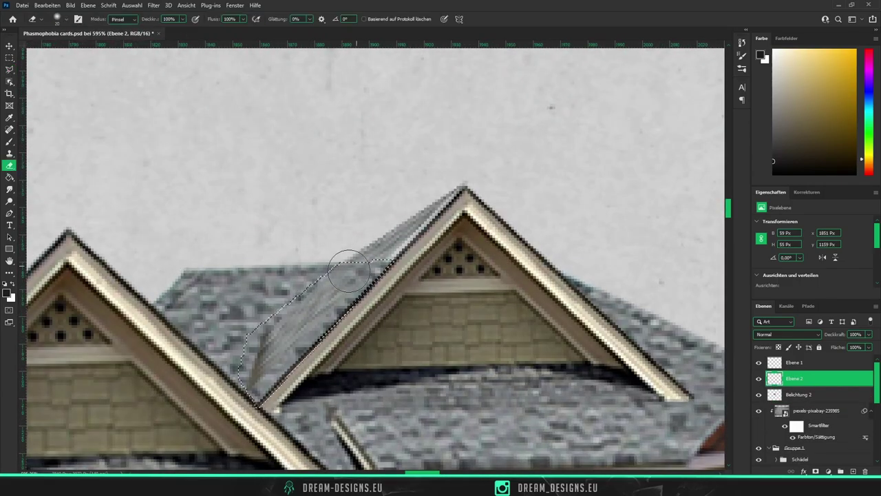
- Make a rectangular selection on the roof, invert it, and ready the Brush for edge cleanup
key(m)
scroll(351, 261, down, 8)
scroll(371, 222, up, 7)
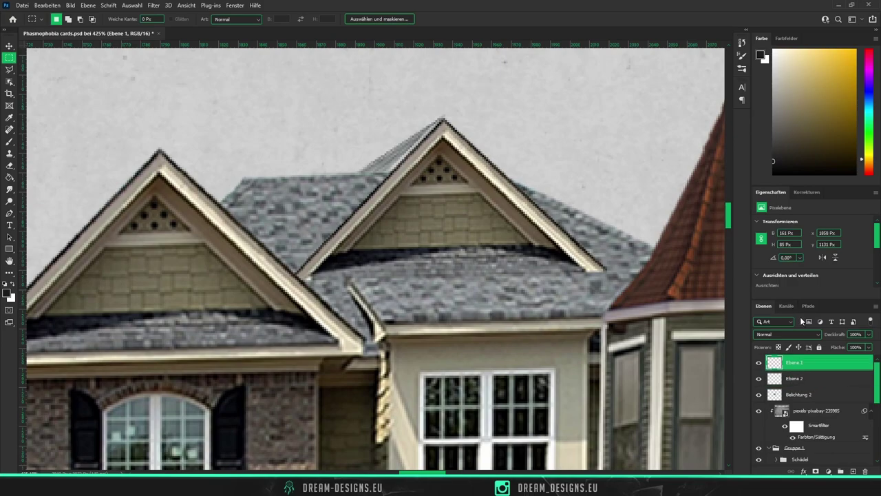
key(ctrl+i)
key(b)
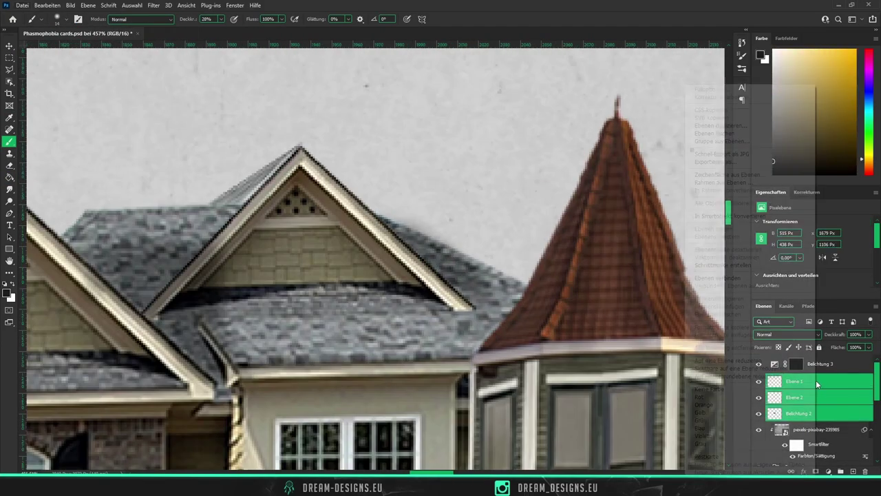
scroll(375, 258, down, 10)
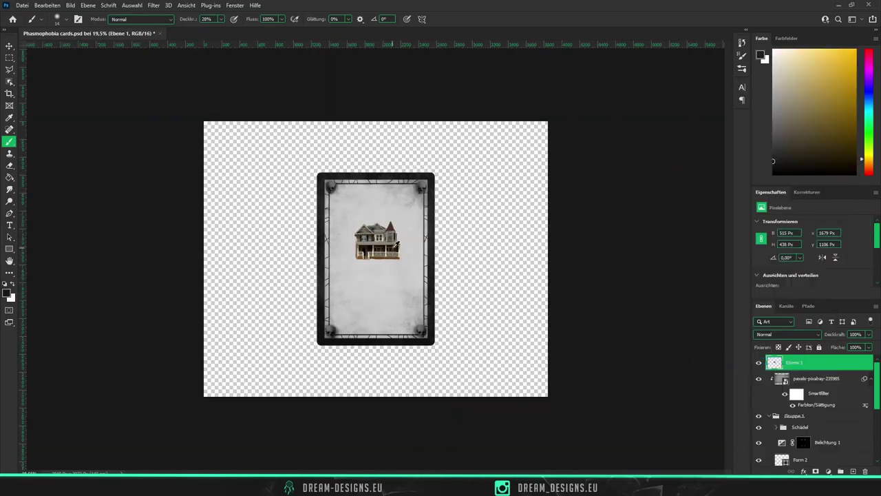
scroll(414, 265, up, 3)
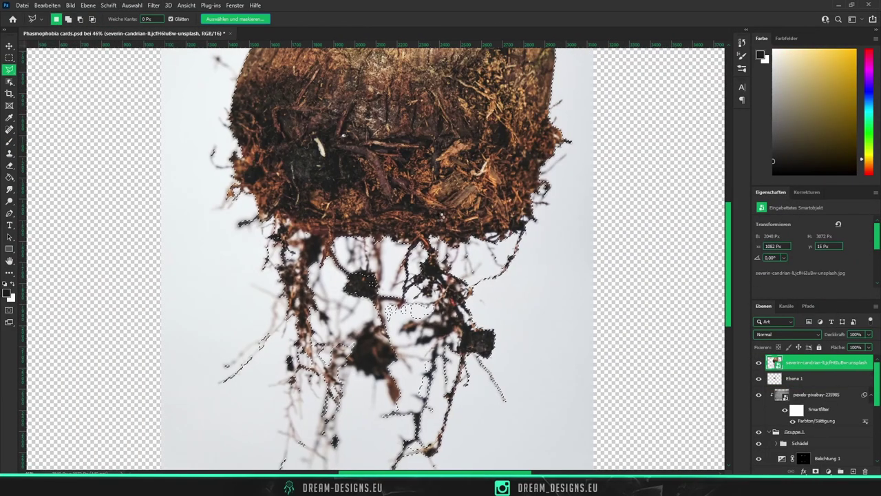
- Refine the roots selection edges and warp the roots layer beneath the house
key(ctrl+alt+r)
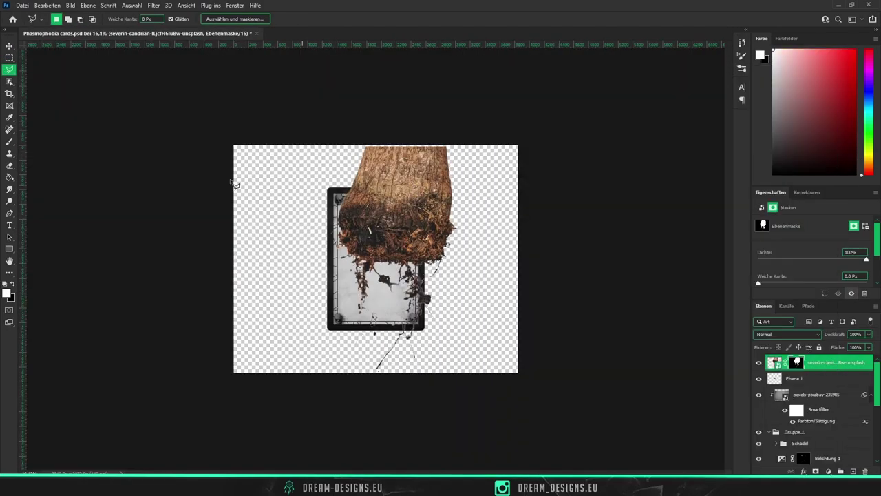
right_click(815, 362)
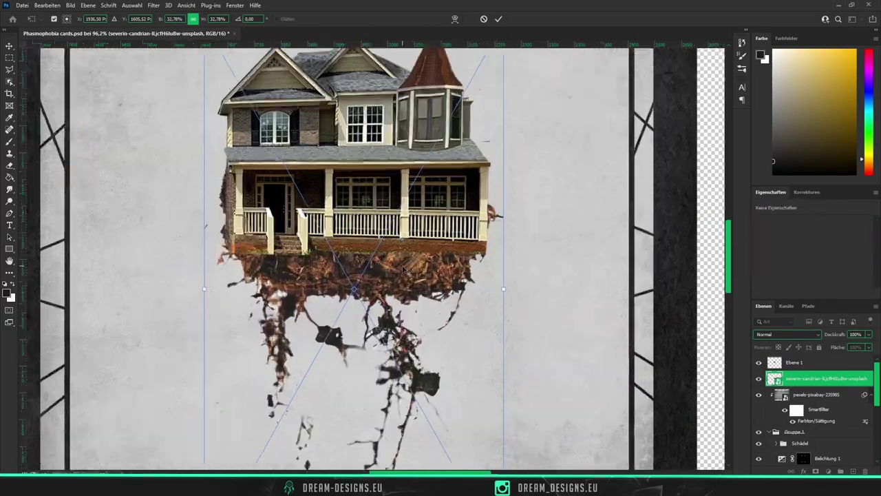
key(ctrl+t)
click(454, 19)
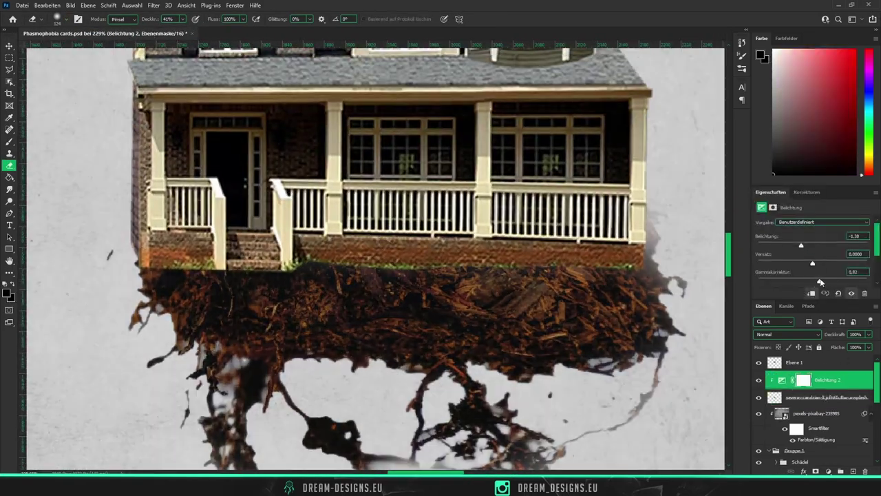
- Invert the exposure layer's mask and paint in white to shade the roots
key(ctrl+i)
key(b)
key(x)
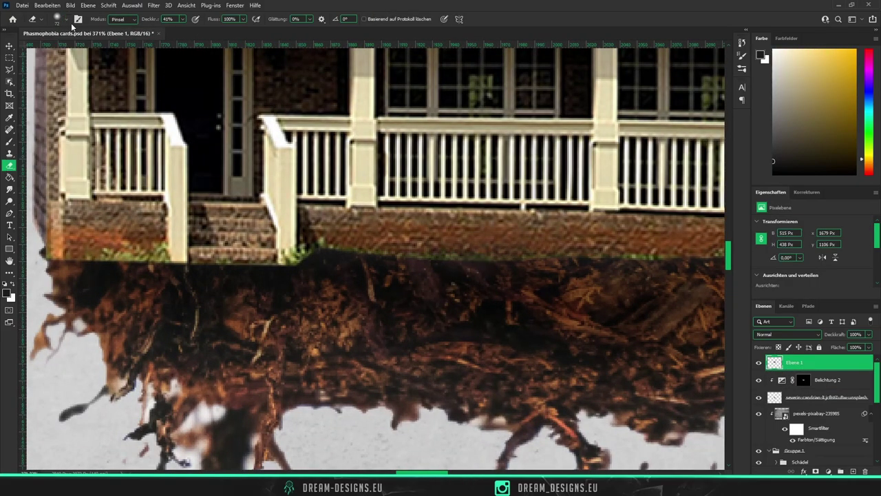
scroll(605, 305, down, 5)
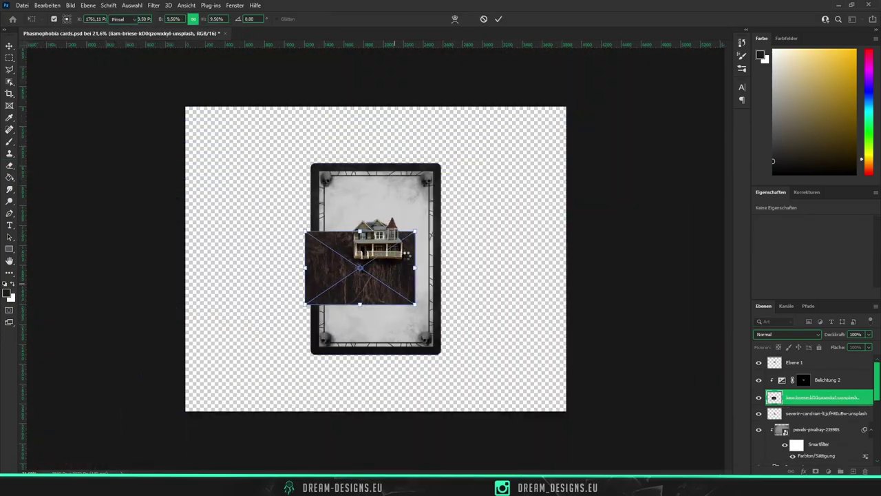
- Stretch the roots' lower-right corner outward beneath the house
drag(570, 379, 668, 315)
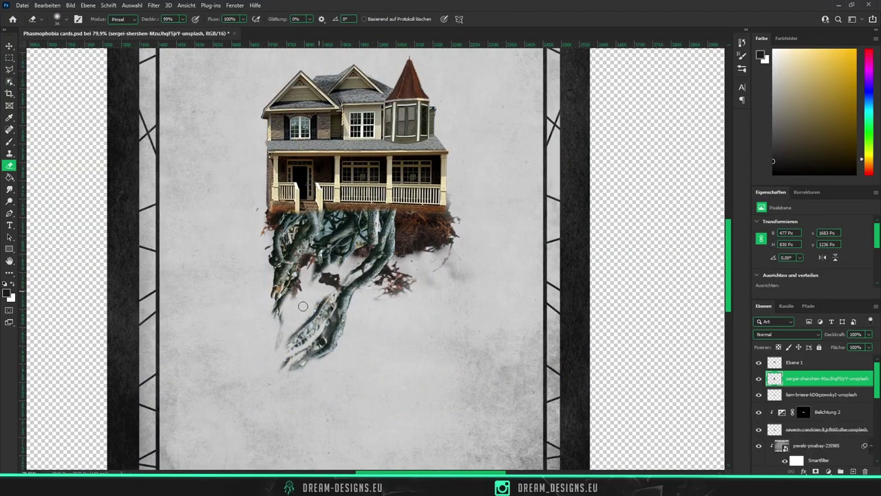
scroll(338, 280, up, 2)
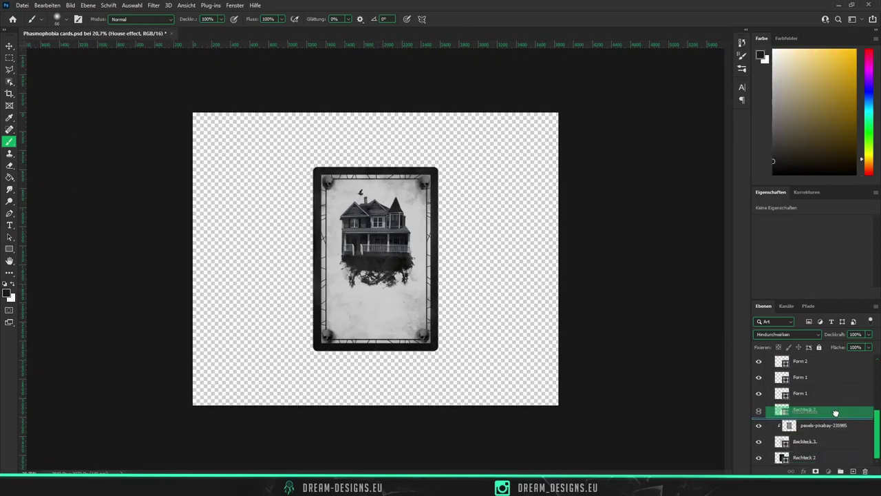
- Fit the card in view and warp the dark roots upward and to the left
key(ctrl+0)
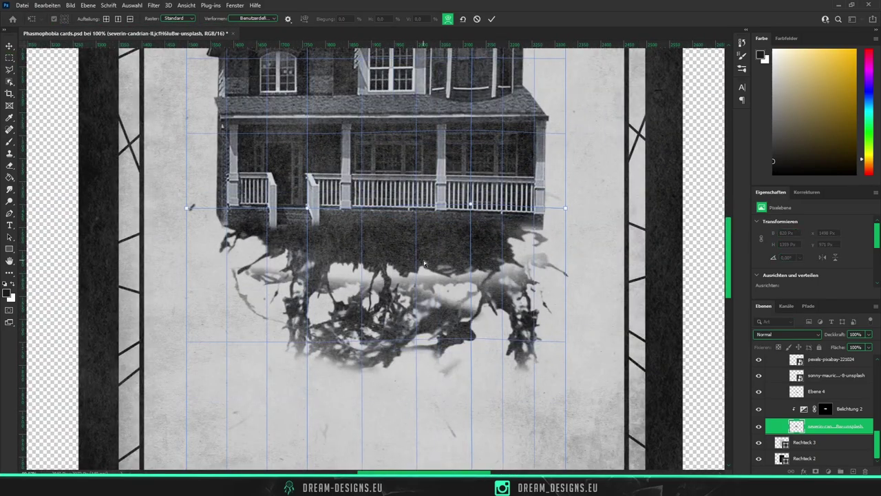
drag(424, 264, 330, 225)
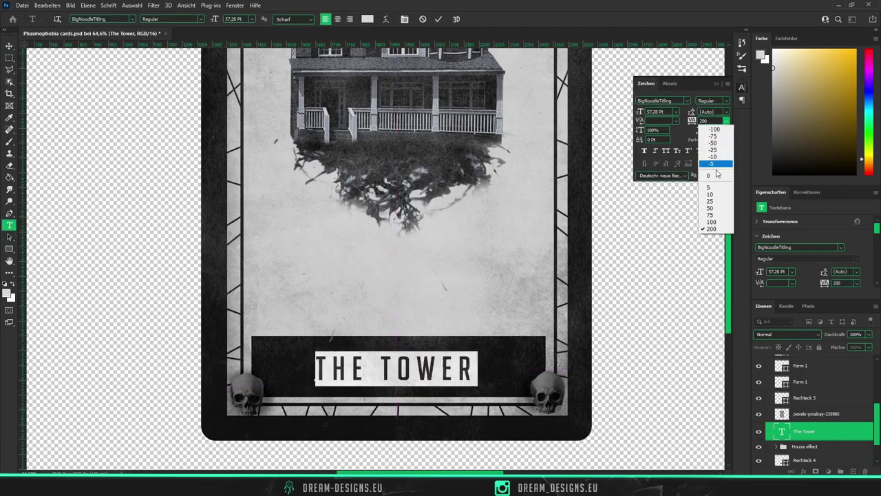
- Set the THE TOWER title in Varsity Team Bold after previewing other fonts
click(131, 19)
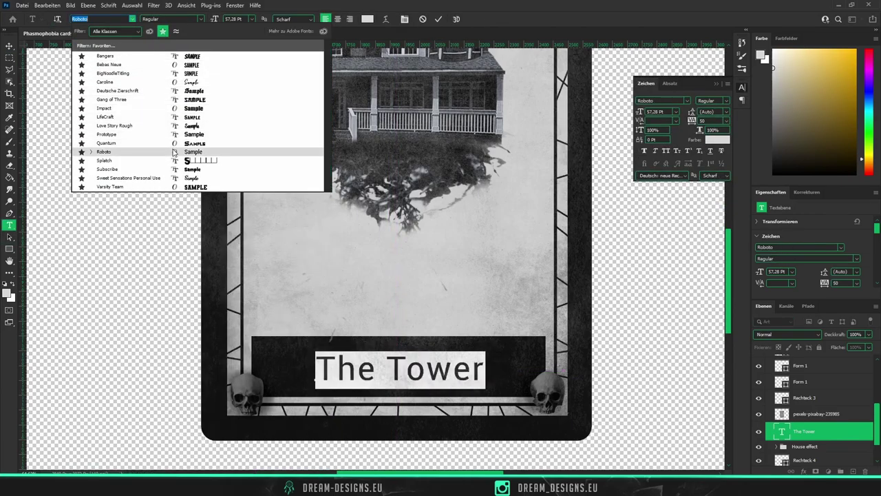
key(Down)
key(Down)
key(Down)
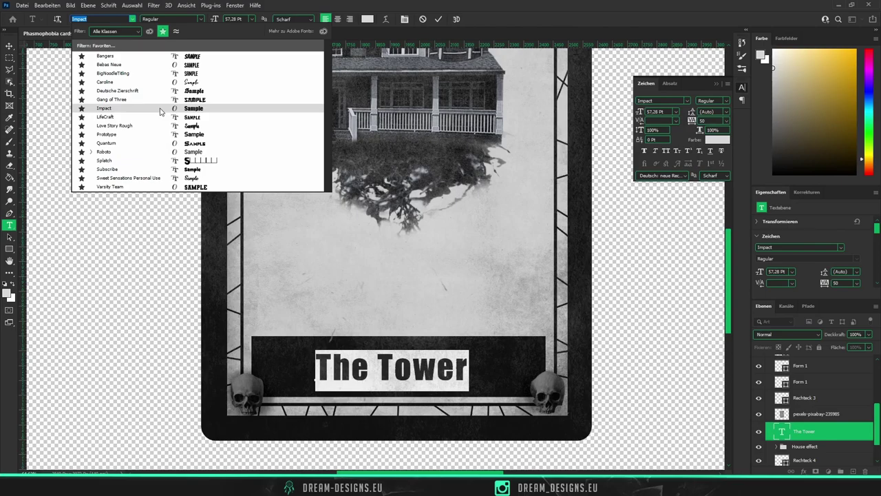
key(Up)
key(Return)
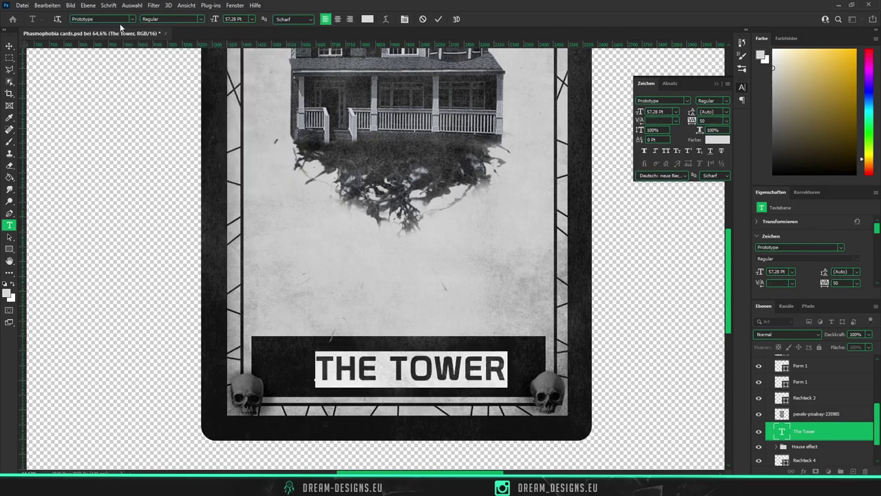
click(121, 19)
- Shrink the title slightly, to about 45.63 pt
key(Return)
key(ctrl+t)
drag(507, 351, 501, 353)
key(Return)
scroll(449, 371, down, 5)
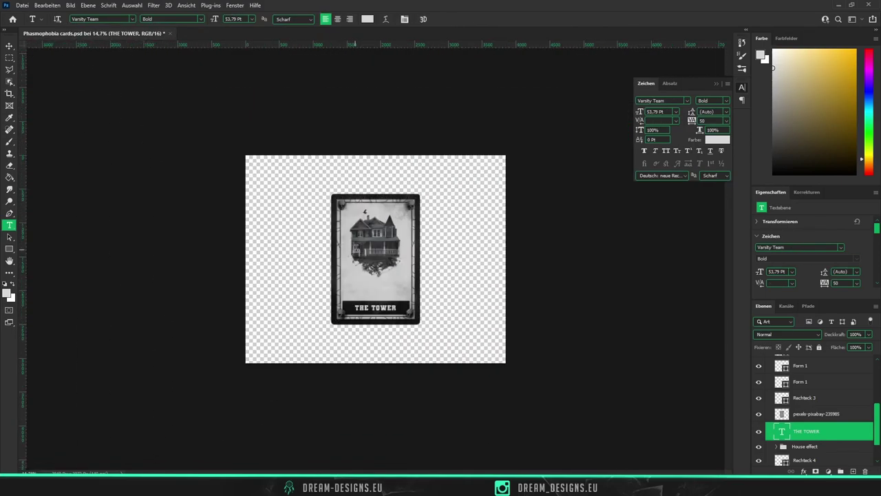
scroll(385, 262, up, 2)
- Enlarge the floating house in the House effect group
click(805, 411)
key(ctrl+t)
mouse_move(649, 267)
mouse_down()
mouse_move(422, 232)
mouse_move(450, 238)
mouse_up()
key(Return)
scroll(482, 330, up, 3)
- Save the document and hide the two bottom corner skull layers
key(Return)
scroll(362, 356, down, 4)
key(ctrl+s)
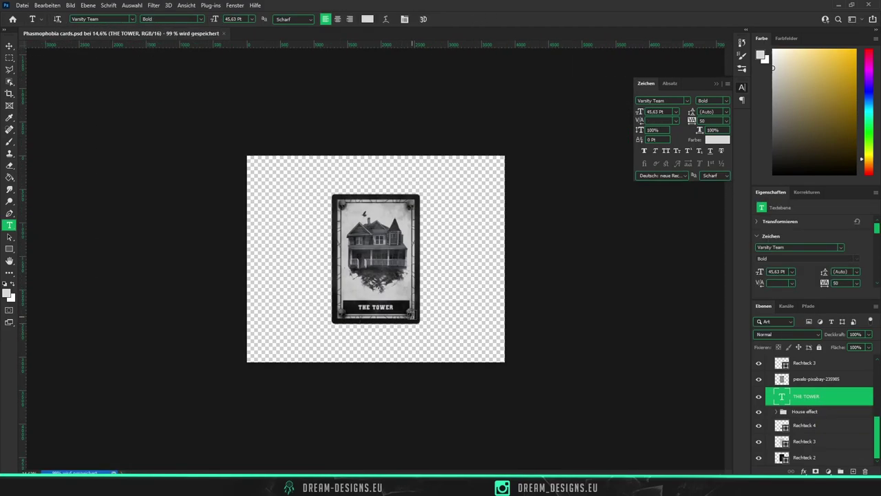
drag(759, 401, 758, 384)
click(802, 451)
- Merge the card into a single 'Karte' layer copy
key(b)
scroll(395, 238, up, 3)
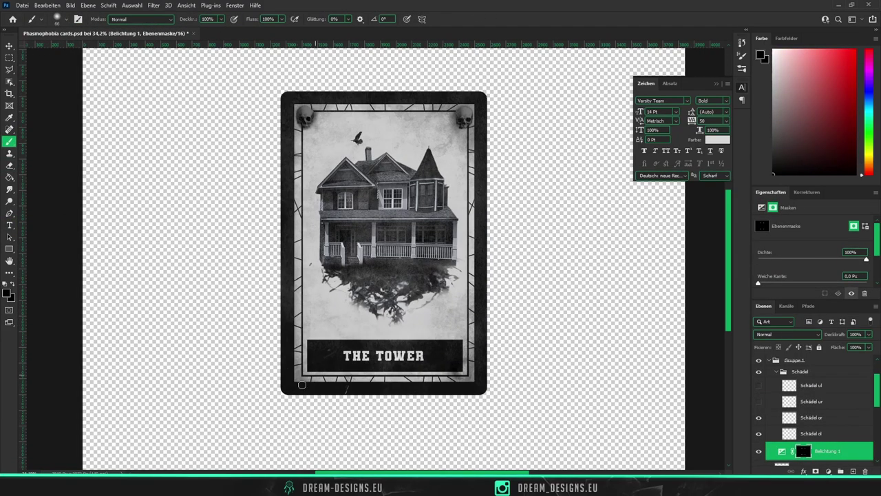
scroll(395, 238, down, 2)
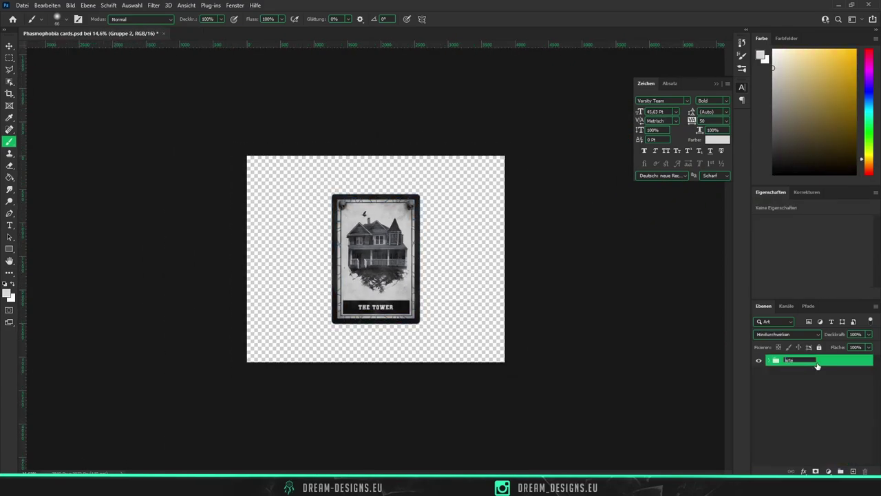
scroll(390, 384, up, 2)
scroll(390, 384, down, 2)
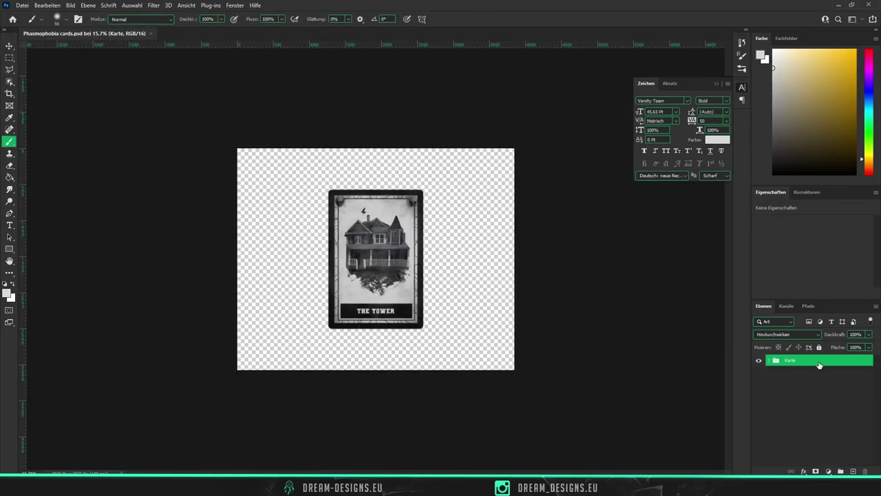
key(ctrl+j)
- Tilt the Karte layer in perspective by pulling its bottom-left corner upward
key(m)
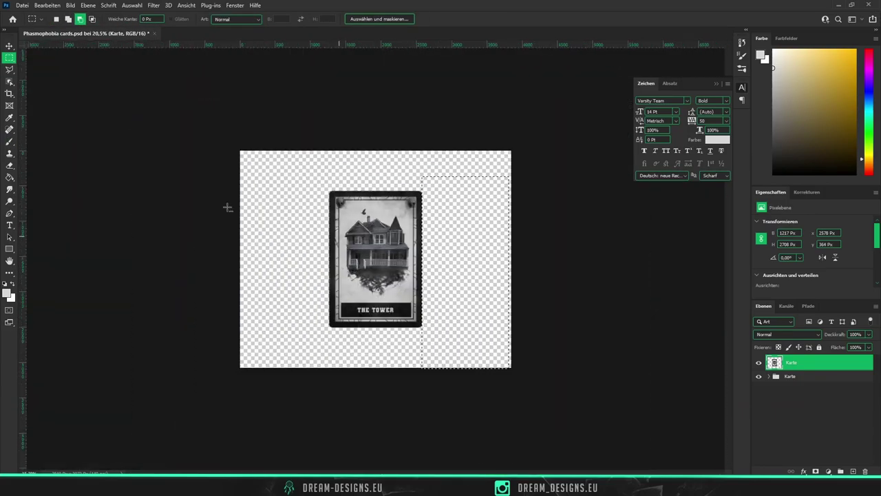
scroll(372, 390, up, 4)
scroll(372, 390, up, 1)
key(ctrl+t)
scroll(372, 389, down, 3)
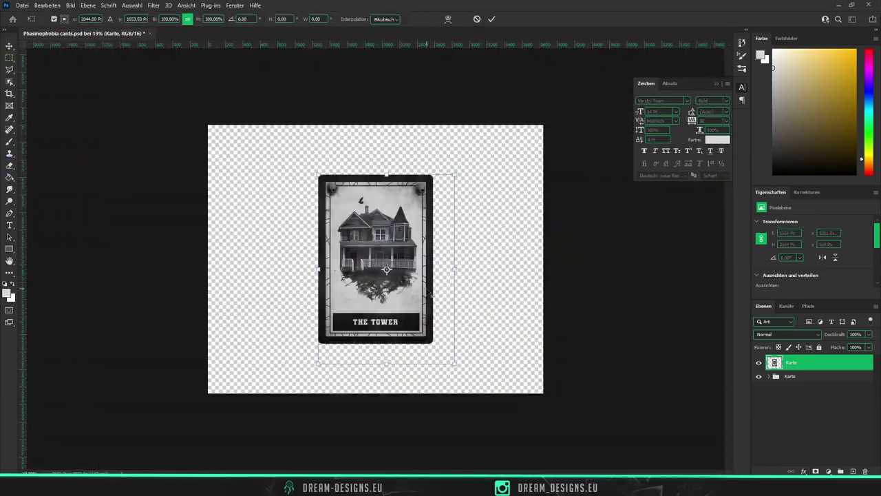
scroll(536, 421, up, 2)
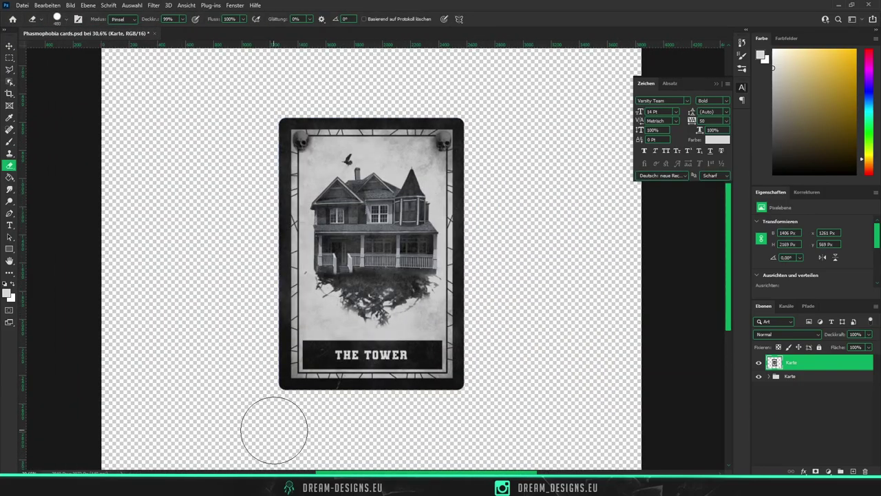
key(e)
scroll(468, 270, down, 1)
key(ctrl+t)
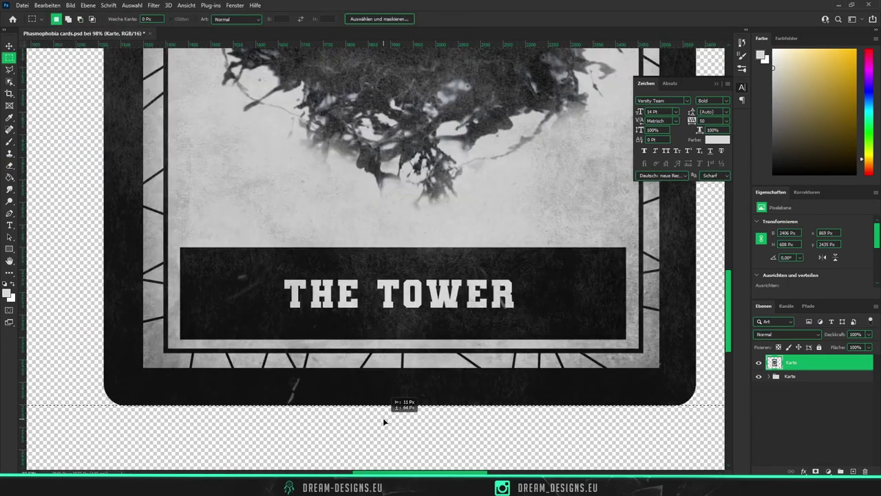
right_click(413, 311)
click(447, 141)
mouse_move(449, 366)
mouse_down()
mouse_move(460, 370)
mouse_move(440, 330)
mouse_up()
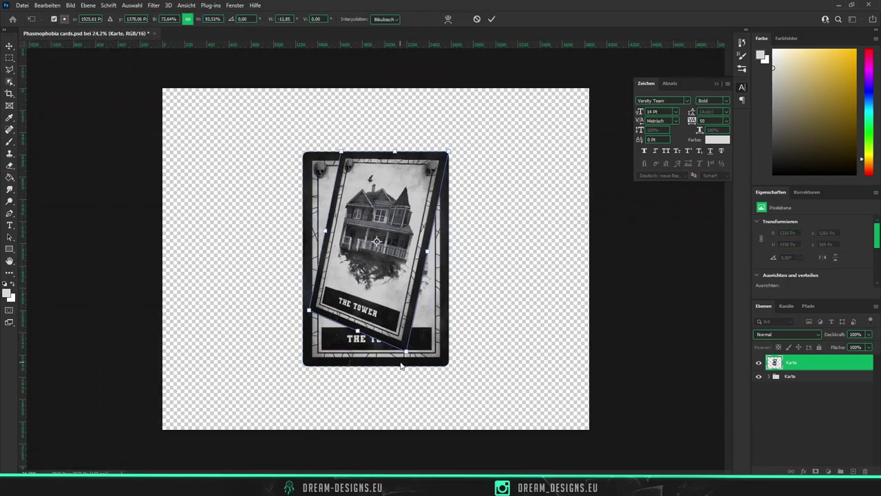
key(Return)
- Undo the perspective tilt to return the card upright
scroll(414, 298, down, 1)
key(ctrl+t)
key(Return)
scroll(414, 298, up, 1)
key(ctrl+z)
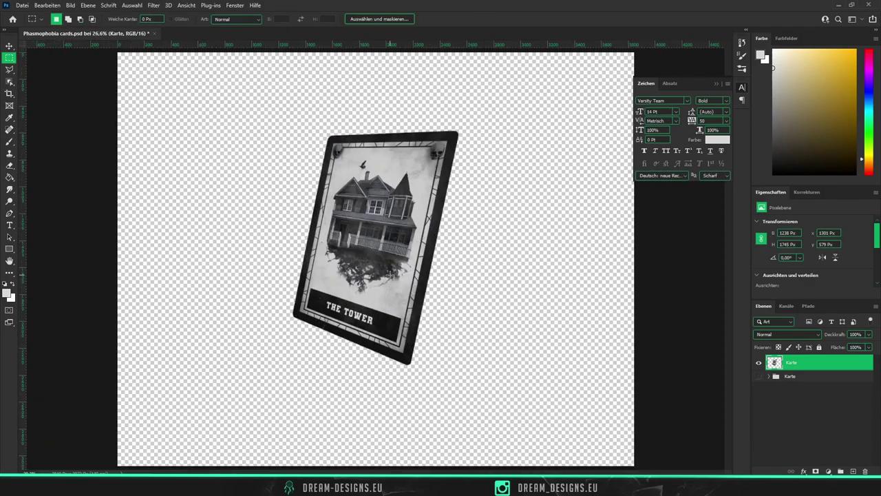
key(ctrl+z)
scroll(414, 298, down, 1)
scroll(414, 298, up, 1)
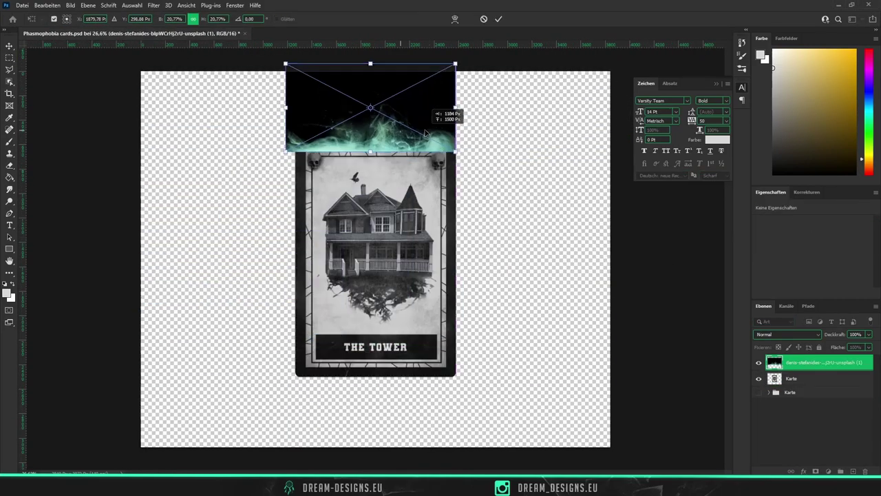
- Confirm the green smoke image and bring in the dark room photo, hiding the smoke
key(Return)
click(787, 334)
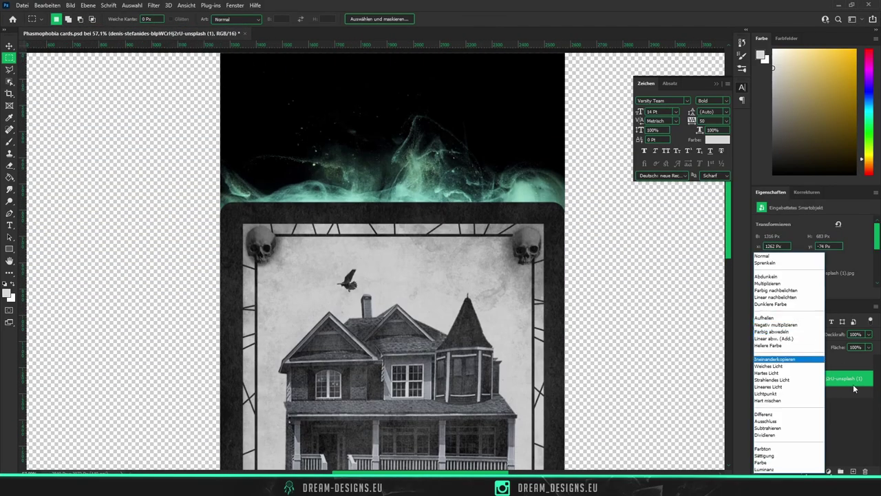
click(812, 384)
key(ctrl+0)
click(758, 378)
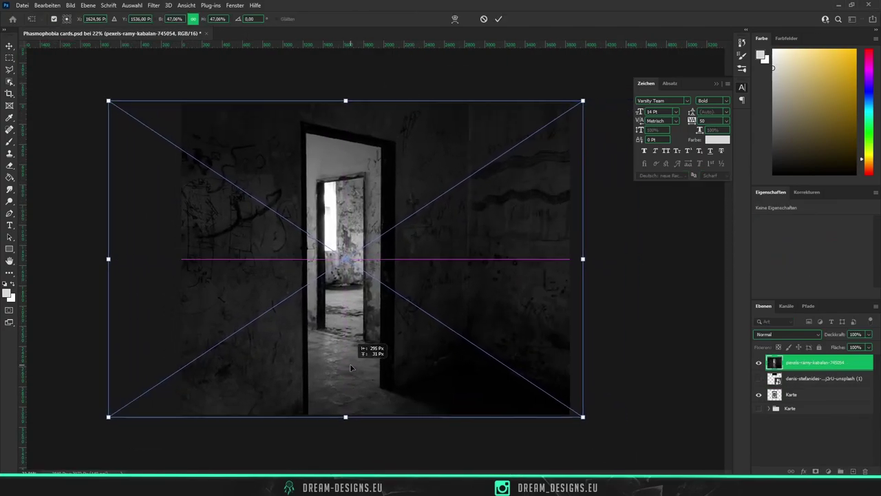
- Apply a Field Blur to the room photo, strengthening the blur pin below the card
click(153, 5)
click(317, 175)
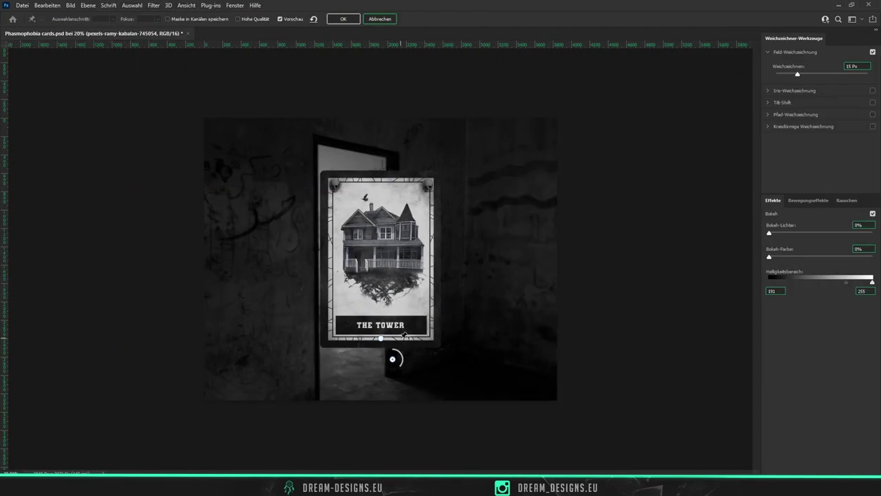
click(355, 308)
click(521, 317)
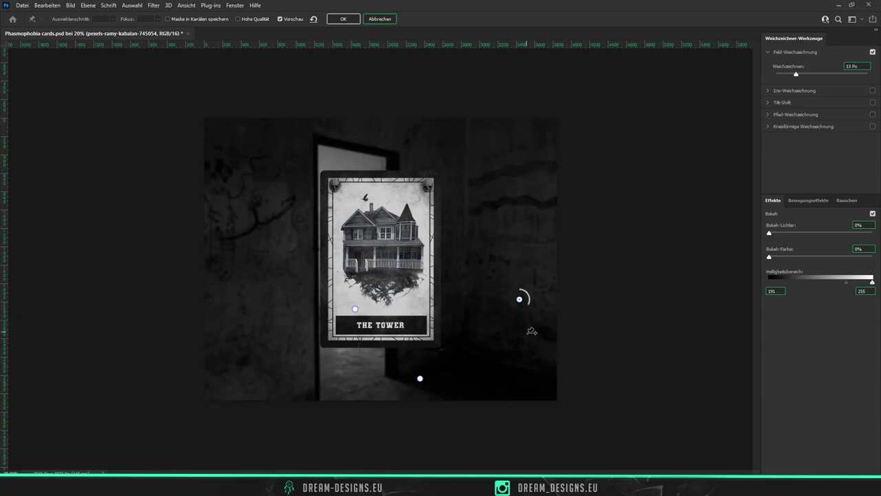
click(355, 308)
drag(354, 309, 357, 312)
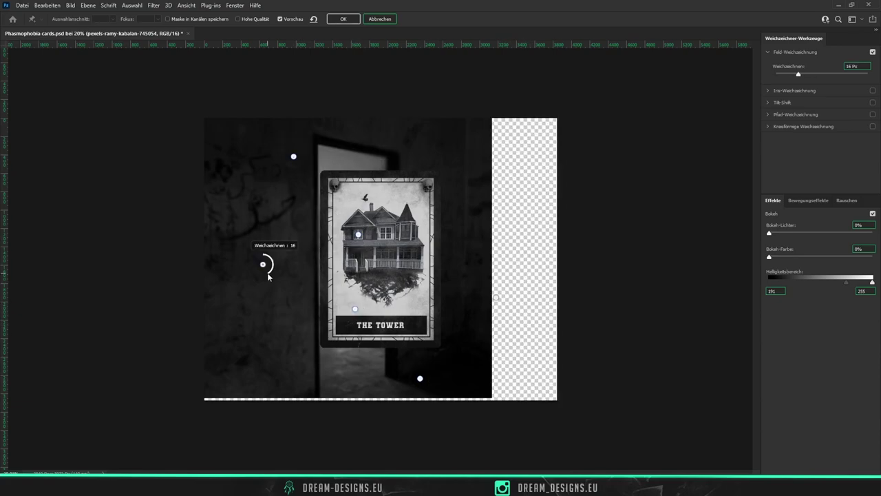
key(Return)
- Add a black-filled layer and another empty layer above it
click(853, 471)
key(alt+BackSpace)
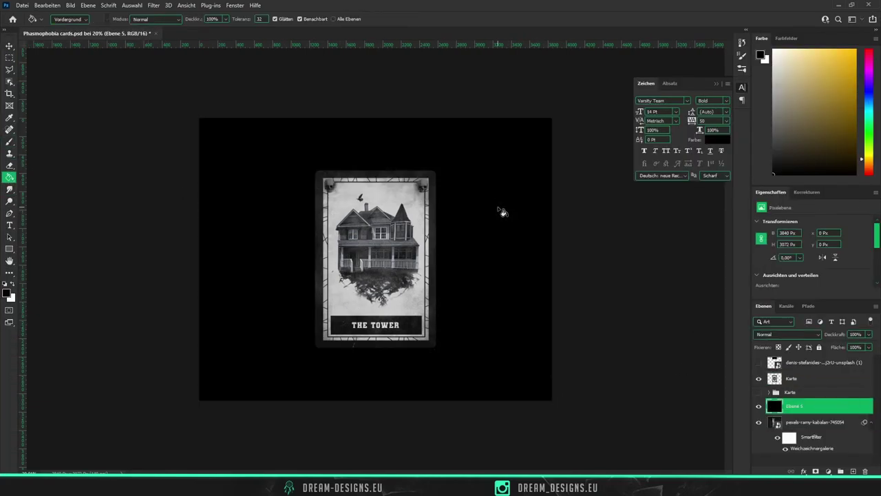
click(853, 470)
key(s)
click(57, 19)
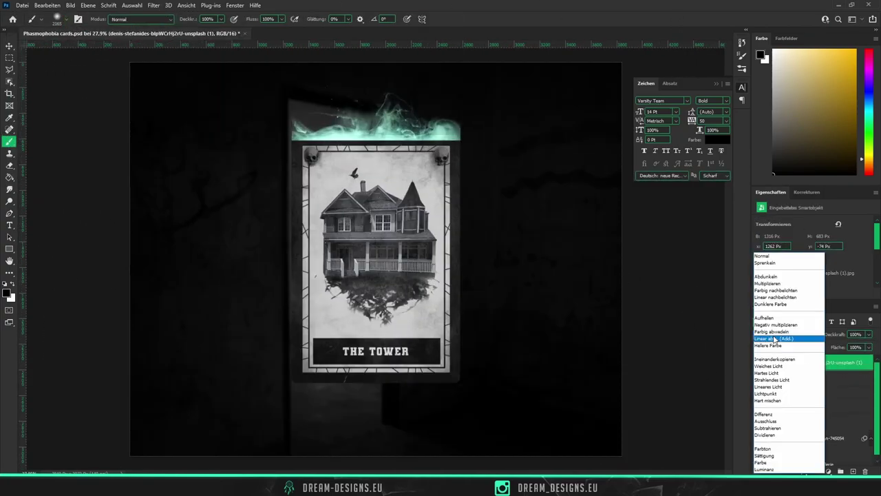
- Set the smoke to Linear Dodge (Add) and erase its unwanted edges
click(774, 339)
key(e)
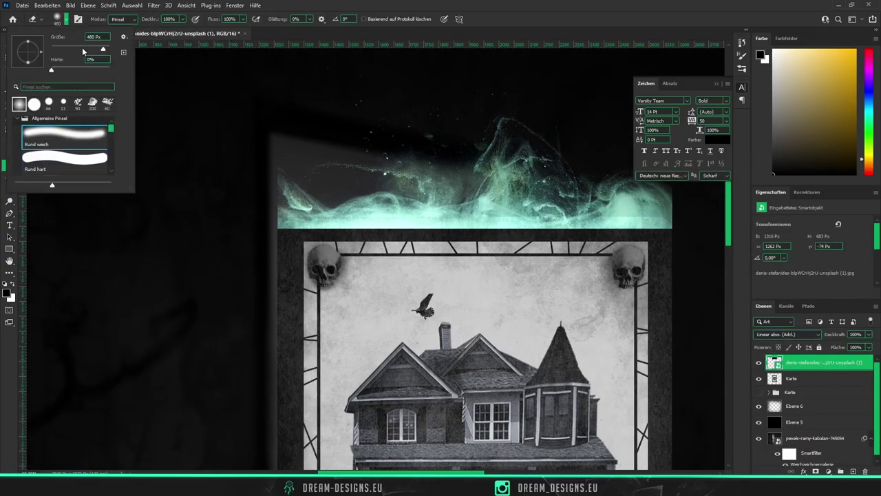
scroll(500, 172, down, 3)
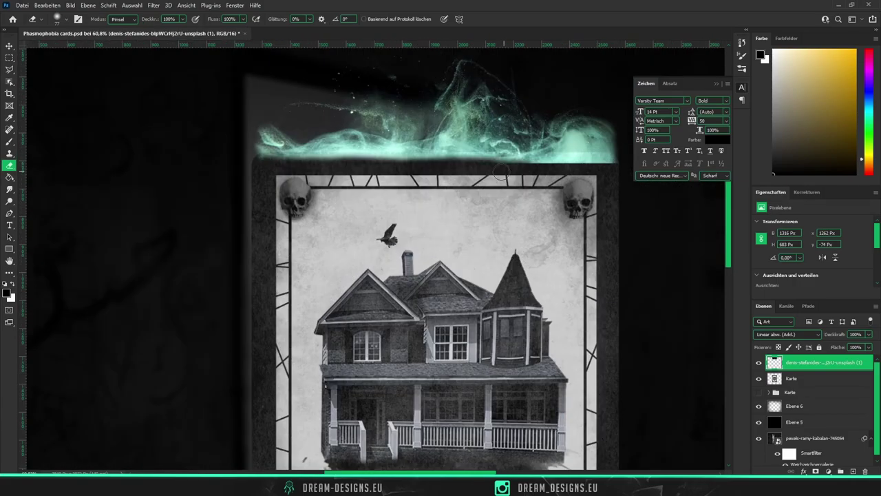
scroll(550, 166, up, 1)
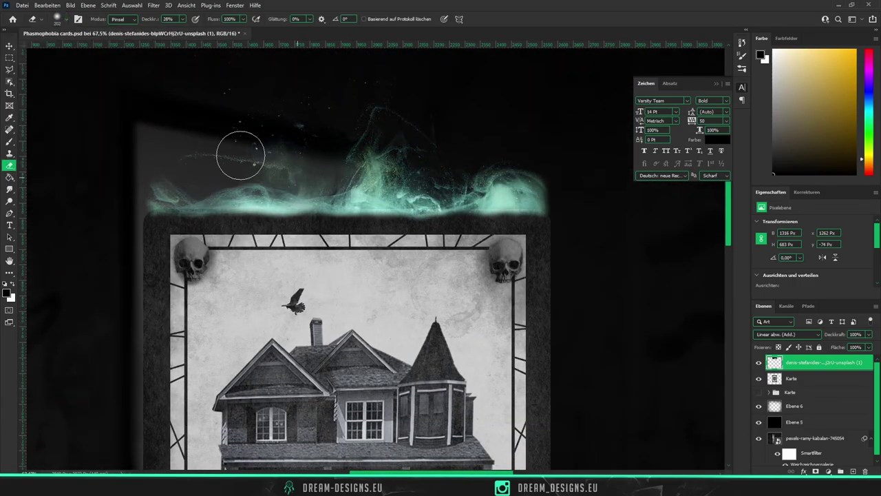
scroll(482, 103, down, 4)
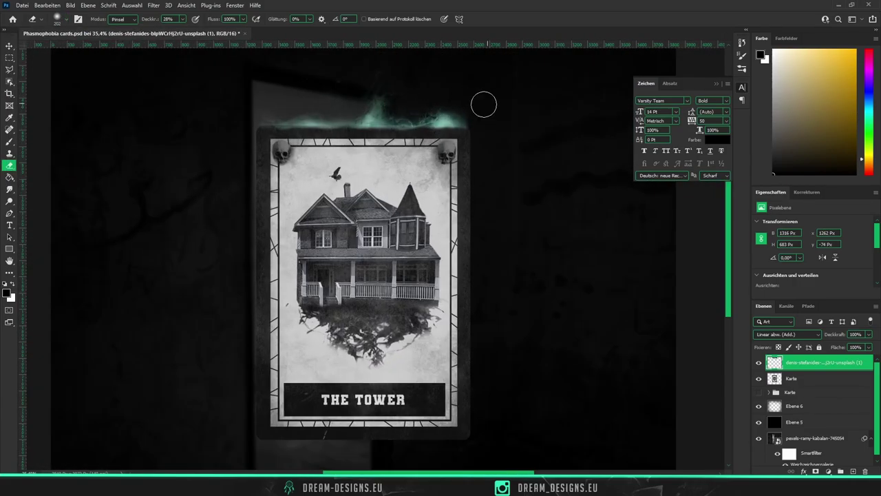
- Duplicate the smoke layer and move the copy to the card's bottom edge
key(ctrl+j)
key(ctrl+t)
scroll(484, 400, up, 3)
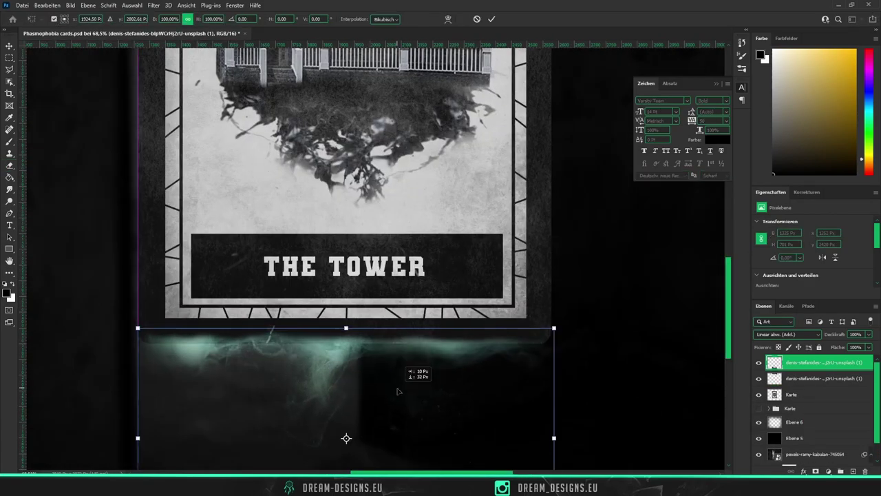
key(Return)
scroll(373, 426, down, 2)
scroll(370, 385, down, 2)
- Group the card and smoke layers and skew the card's top edge into perspective
key(ctrl+g)
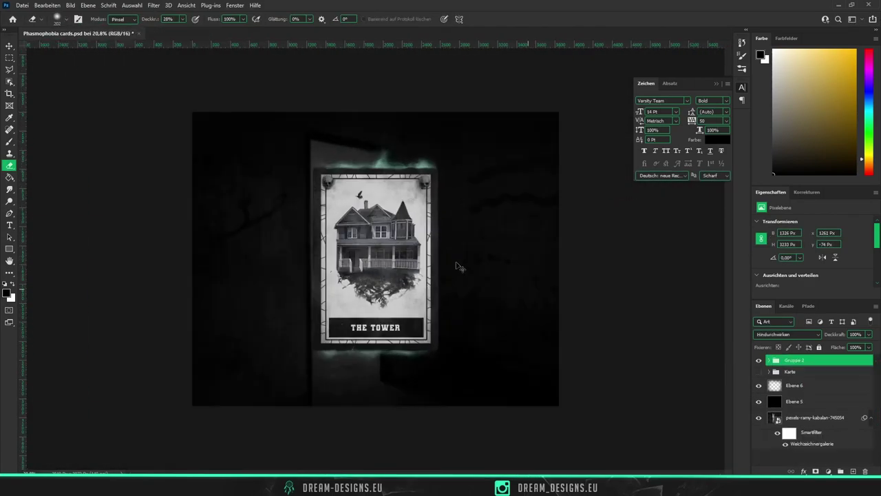
key(ctrl+t)
drag(335, 162, 335, 127)
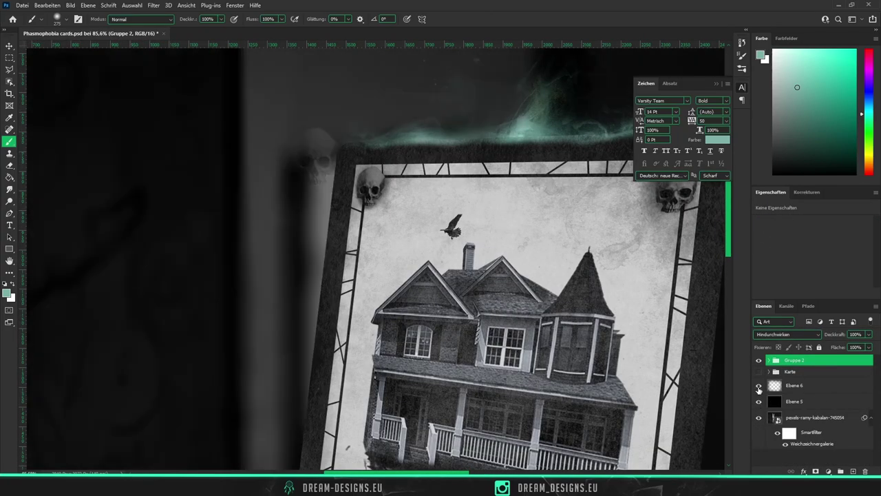
- Select the glow layer Ebene 6 and erase parts of the green glow
click(791, 385)
key(e)
scroll(321, 226, down, 5)
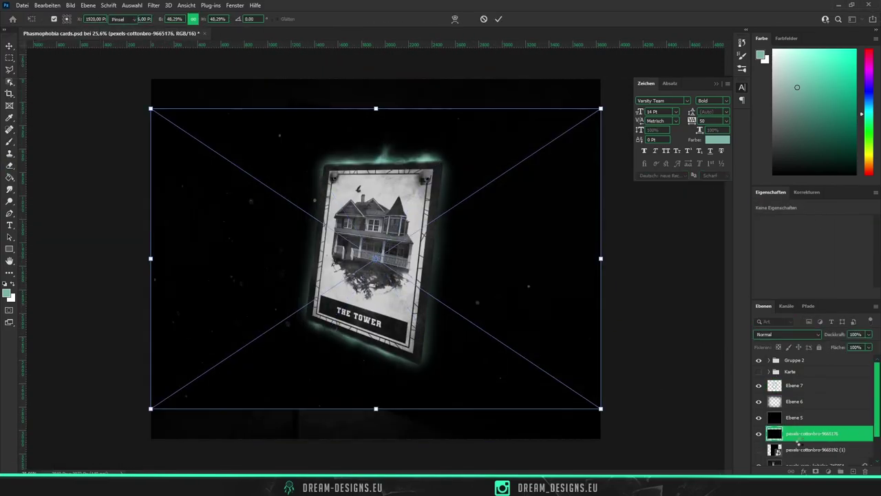
- Transform the placed dust-particle image over the room scene
right_click(391, 166)
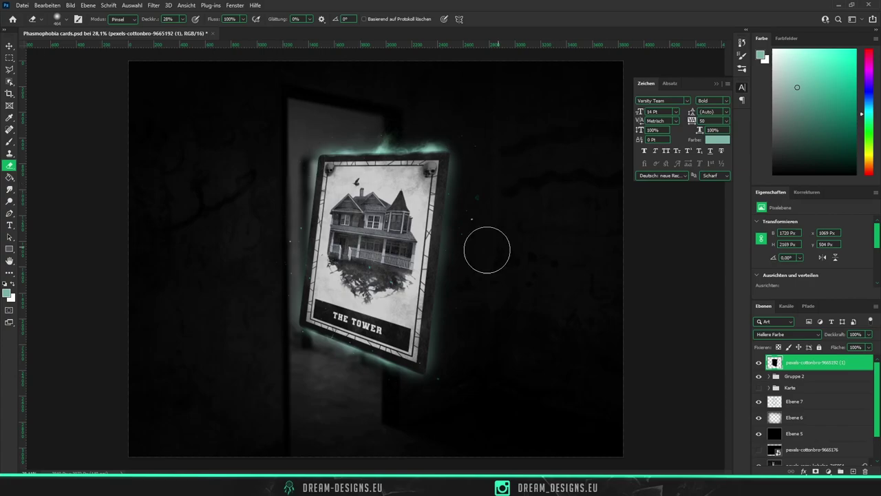
scroll(487, 250, down, 2)
scroll(466, 310, down, 2)
scroll(406, 299, up, 2)
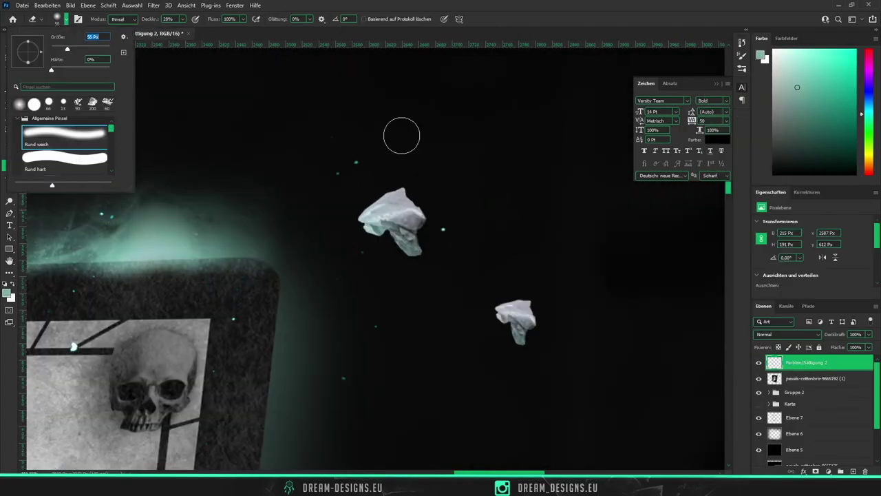
- Close the brush options panel
click(402, 136)
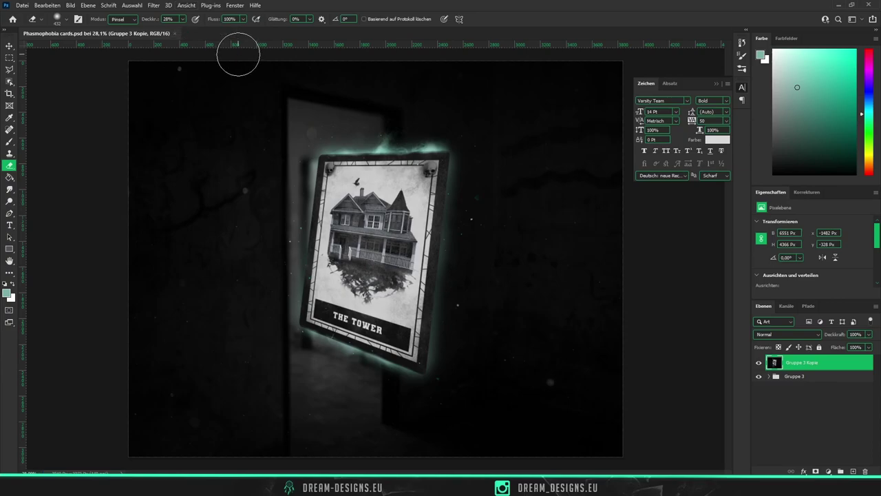
- Apply Camera Raw Filter with Exposure +0.20 and raised contrast on the merged copy
click(153, 4)
click(185, 73)
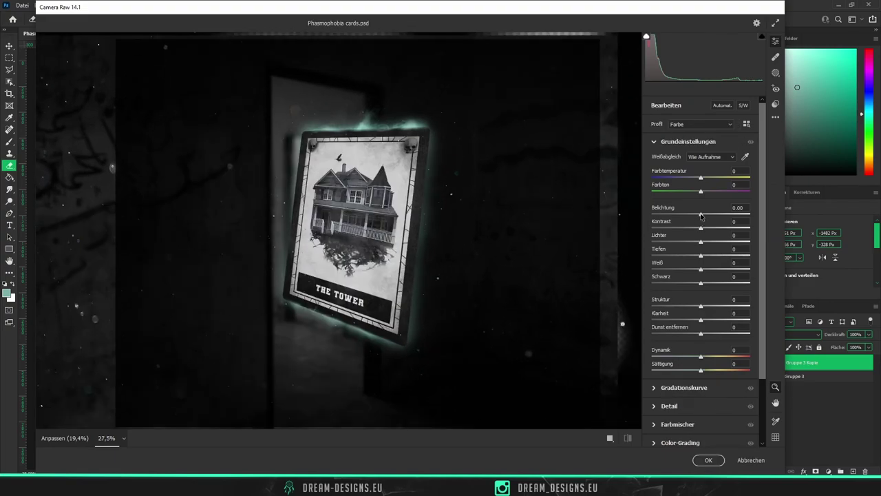
drag(701, 214, 702, 214)
drag(701, 227, 715, 228)
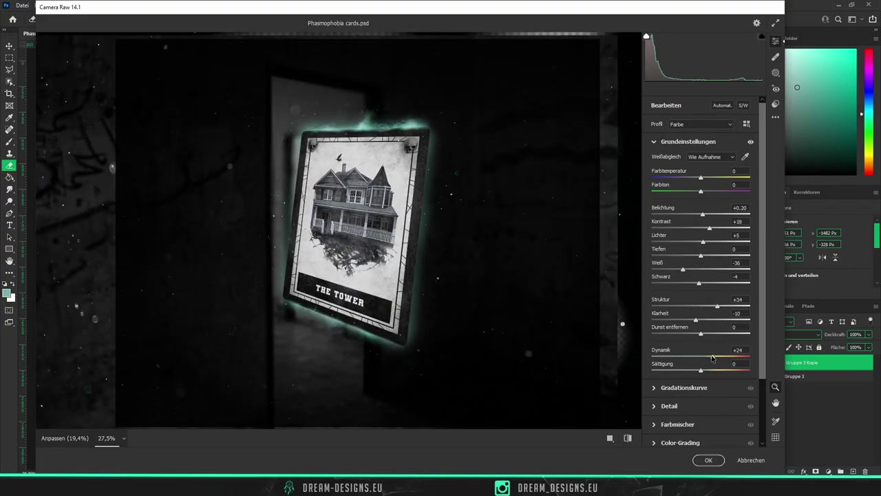
- Work through Tone Curve, Detail, Color Mixer and Color Grading panels in Camera Raw
click(684, 387)
click(669, 339)
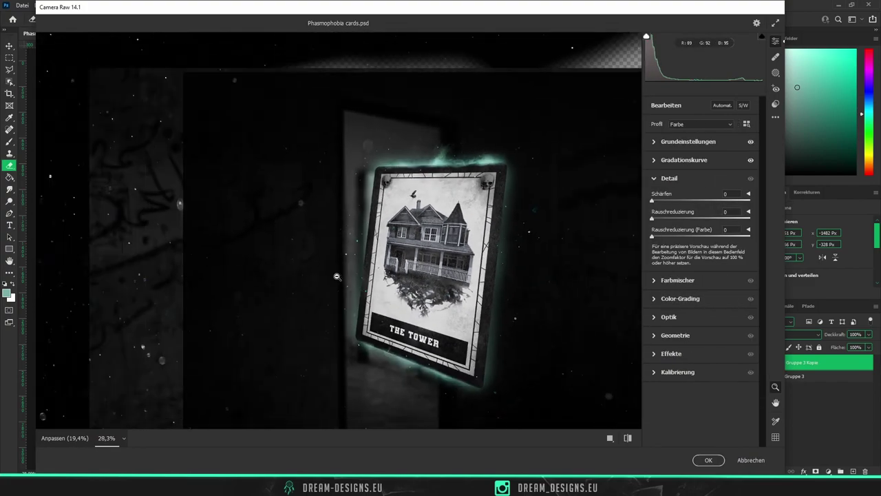
click(677, 287)
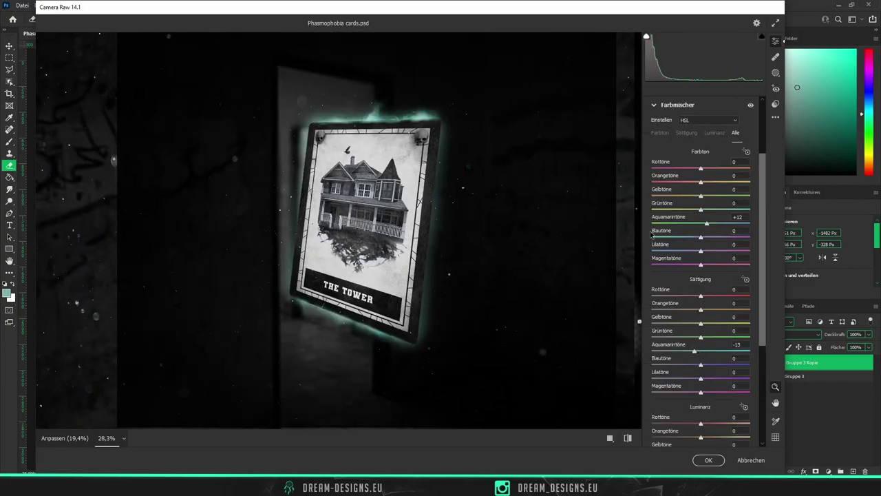
scroll(695, 289, down, 5)
click(664, 363)
click(668, 277)
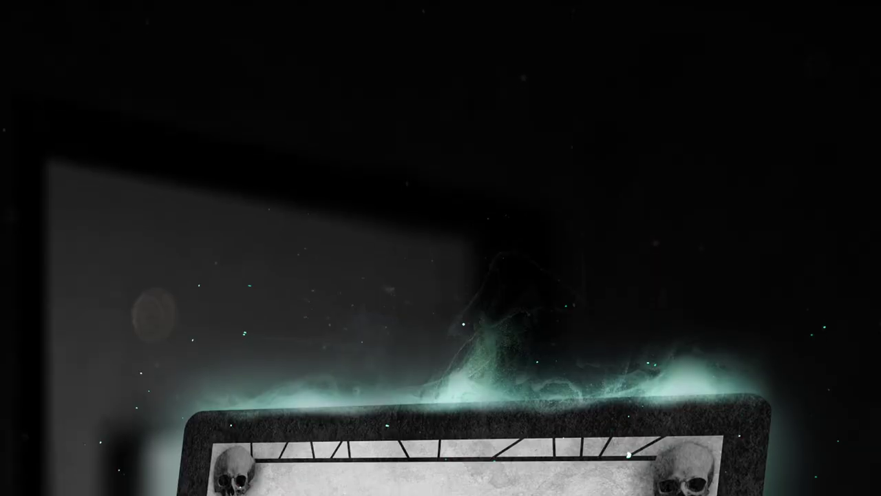